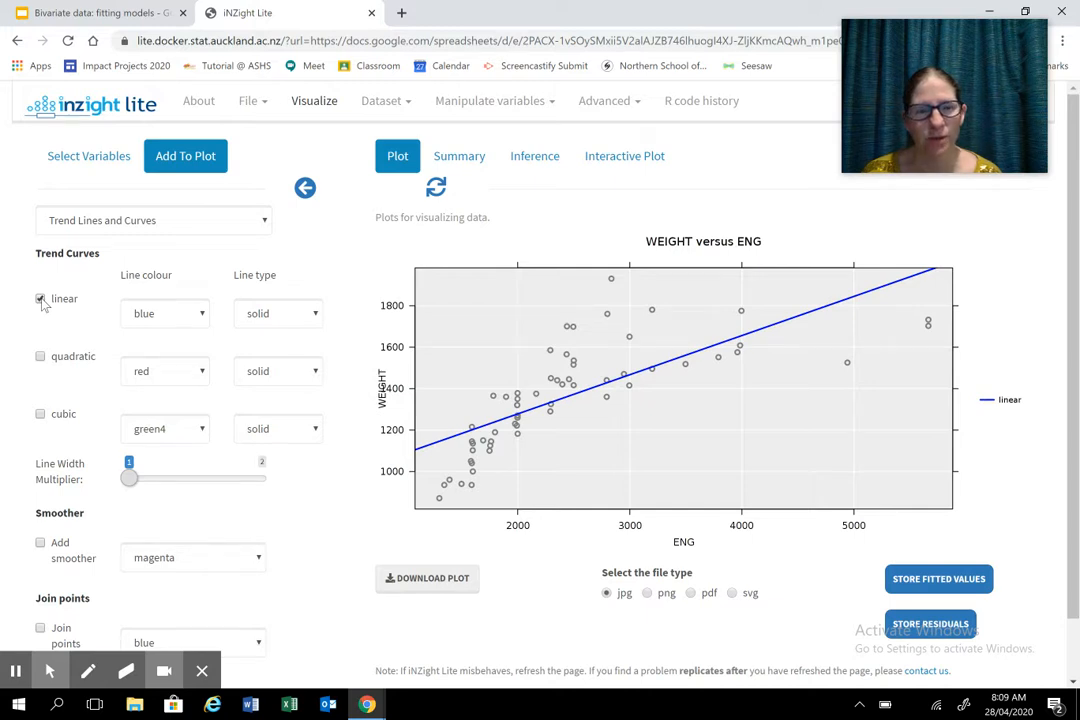
- Preview the quadratic and the cubic trend curve one at a time in place of the linear trend, ending with linear
left_click(40, 299)
left_click(40, 357)
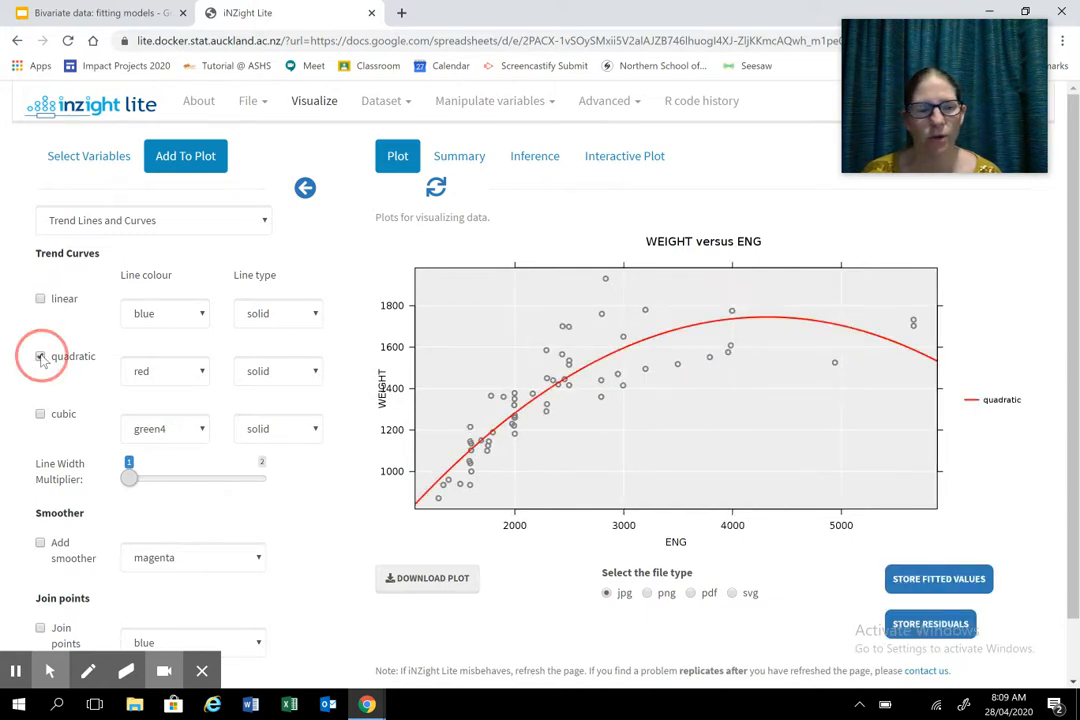
left_click(40, 357)
left_click(40, 414)
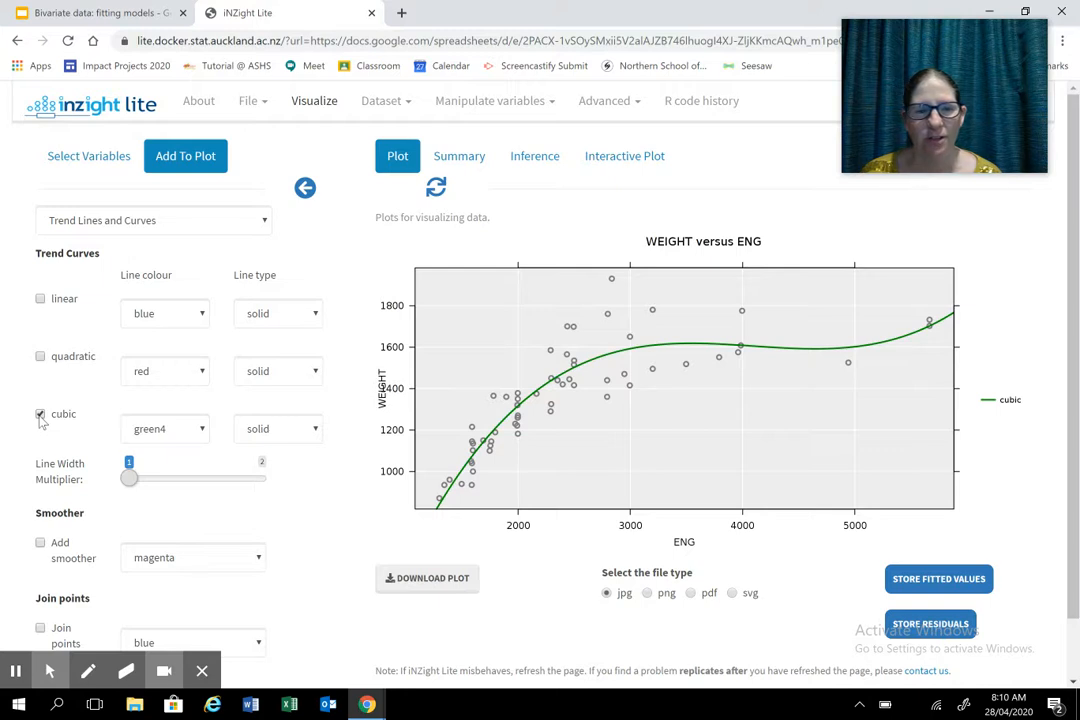
left_click(40, 414)
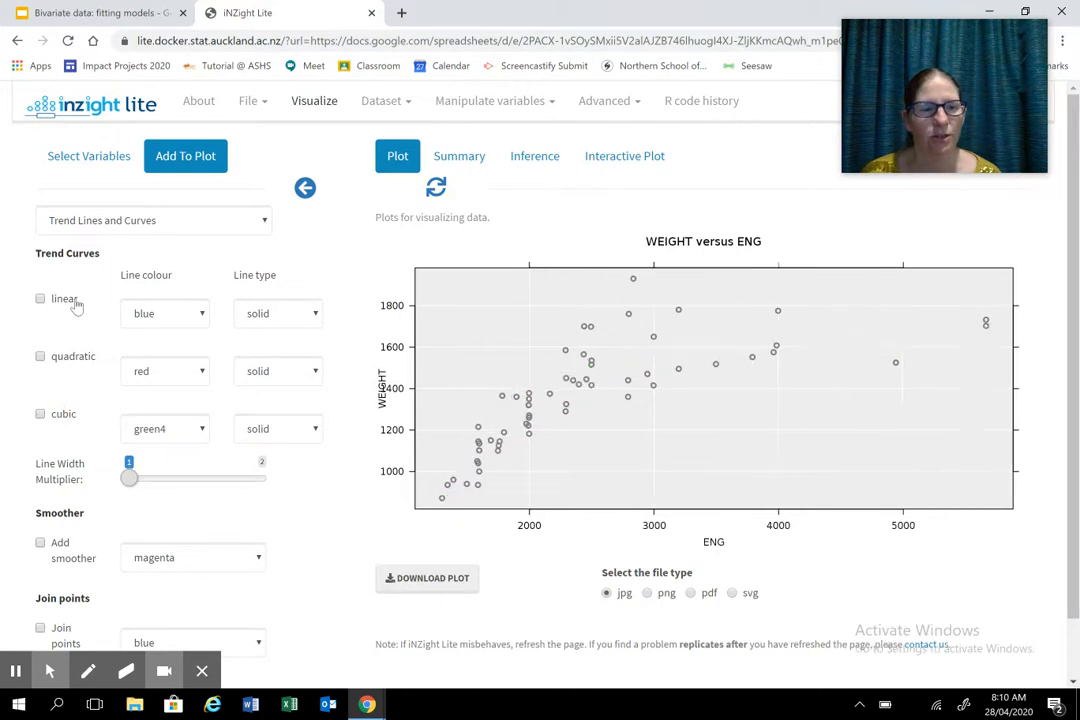
left_click(40, 299)
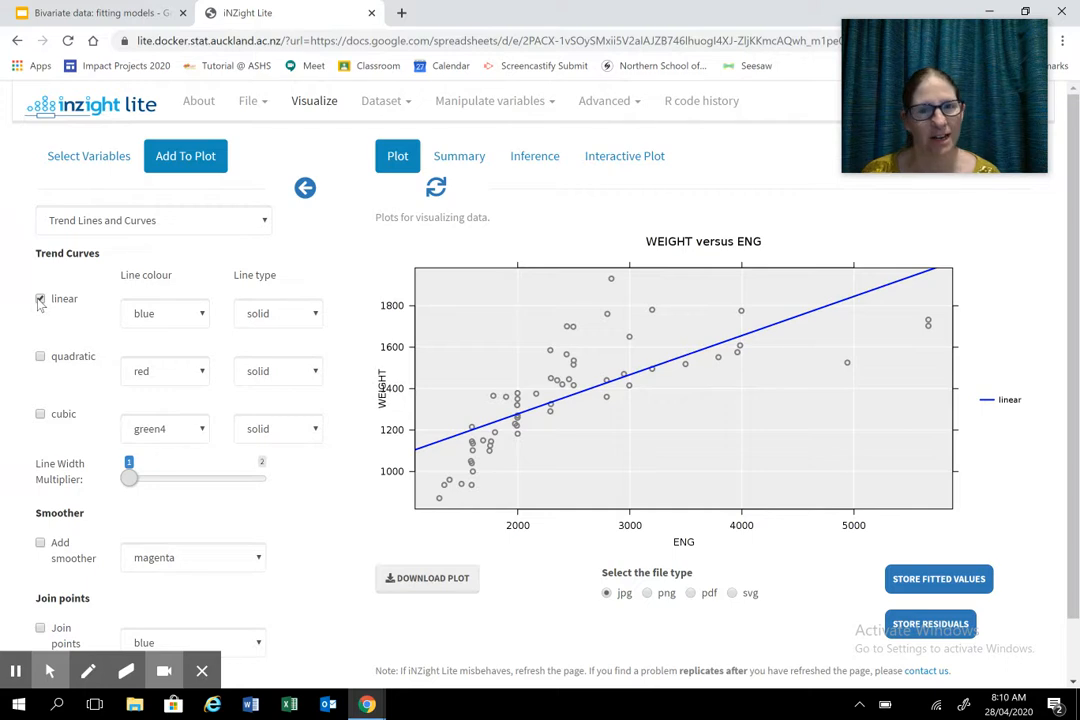
- Check the techniques list in the Google Slides presentation, then return to iNZight Lite and add quadratic and cubic trend curves alongside the linear one
left_click(112, 13)
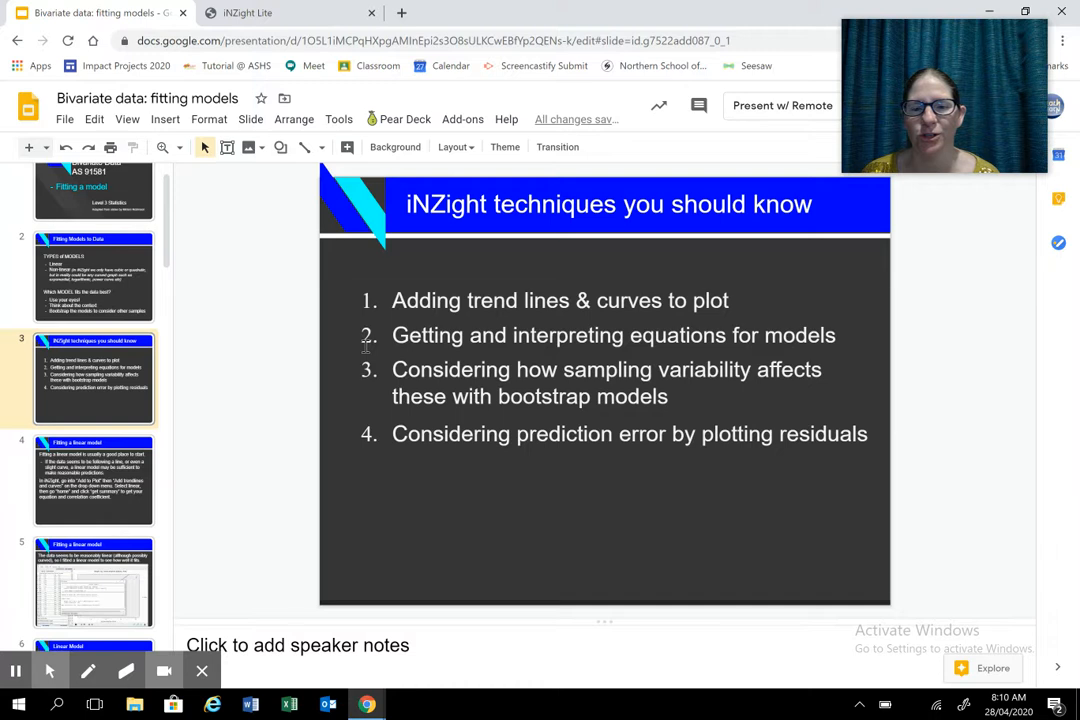
left_click(306, 13)
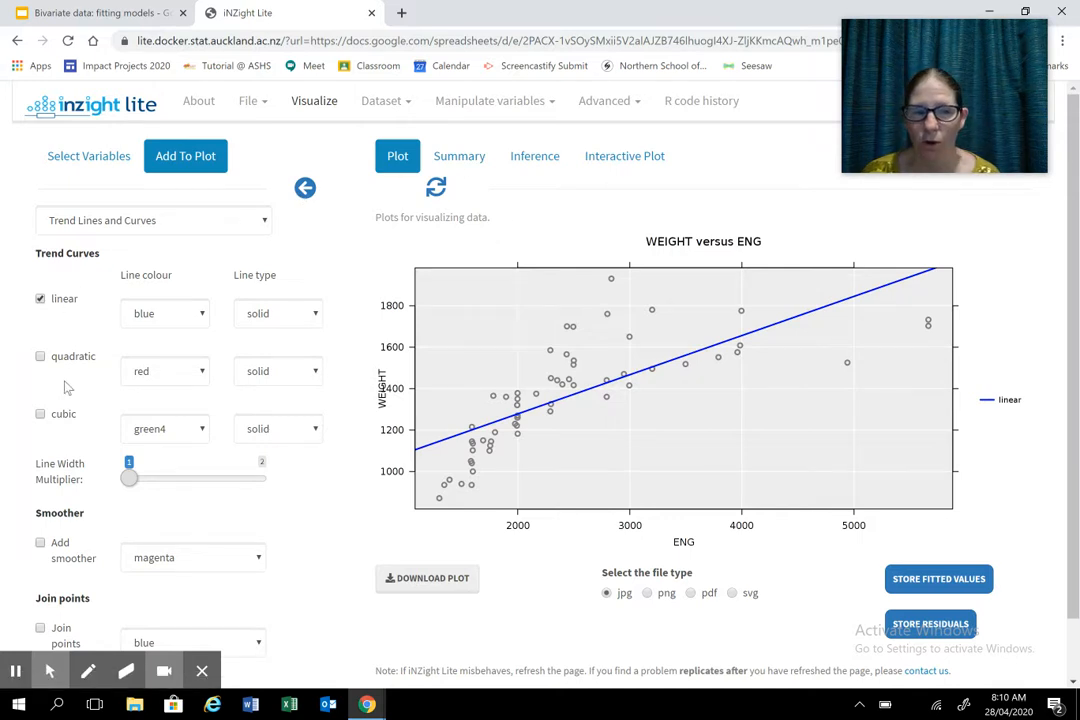
left_click(40, 356)
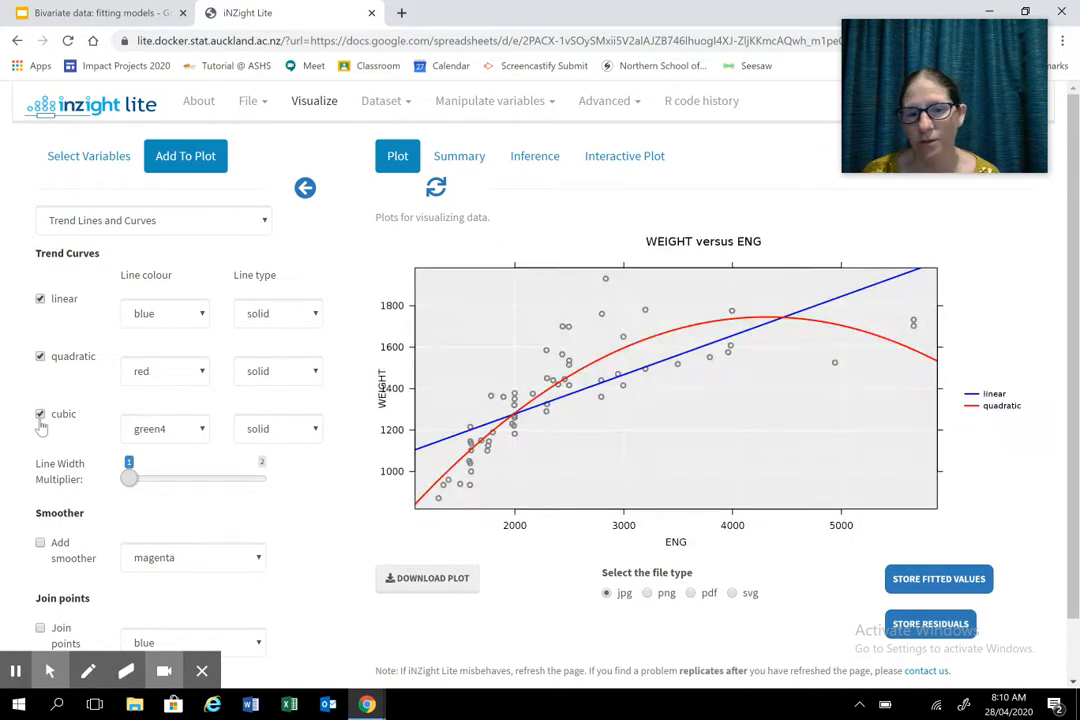
left_click(40, 418)
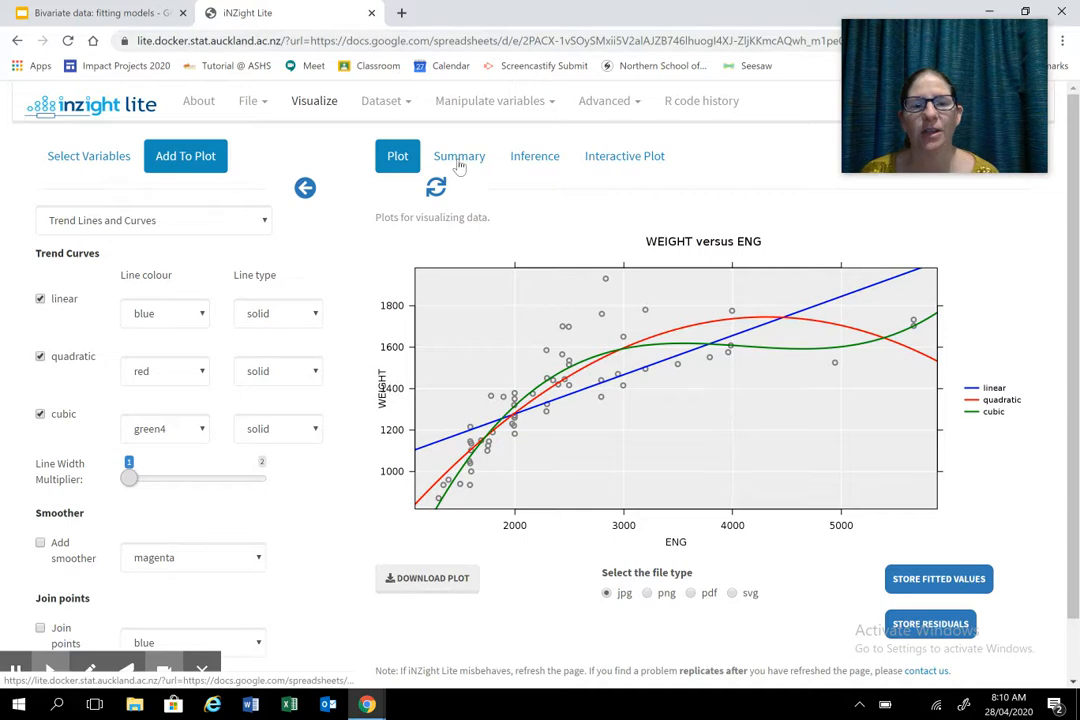
- View the statistical summary and highlight the linear, quadratic and cubic trend equations for WEIGHT versus ENG
left_click(459, 160)
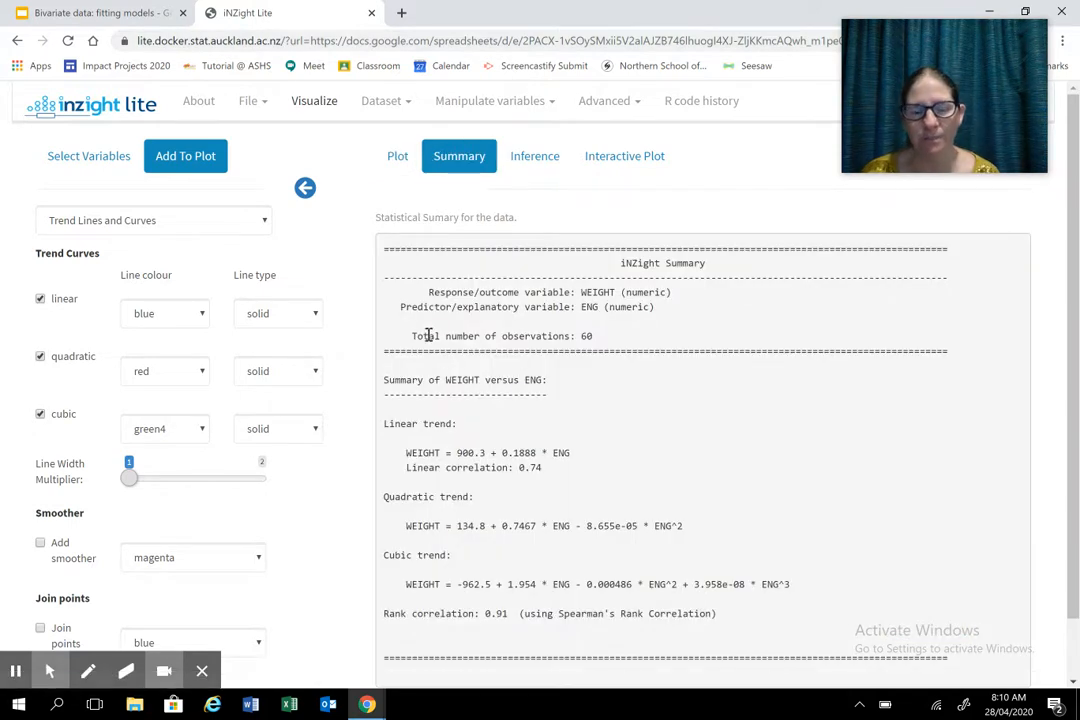
scroll(430, 332, "down", 1)
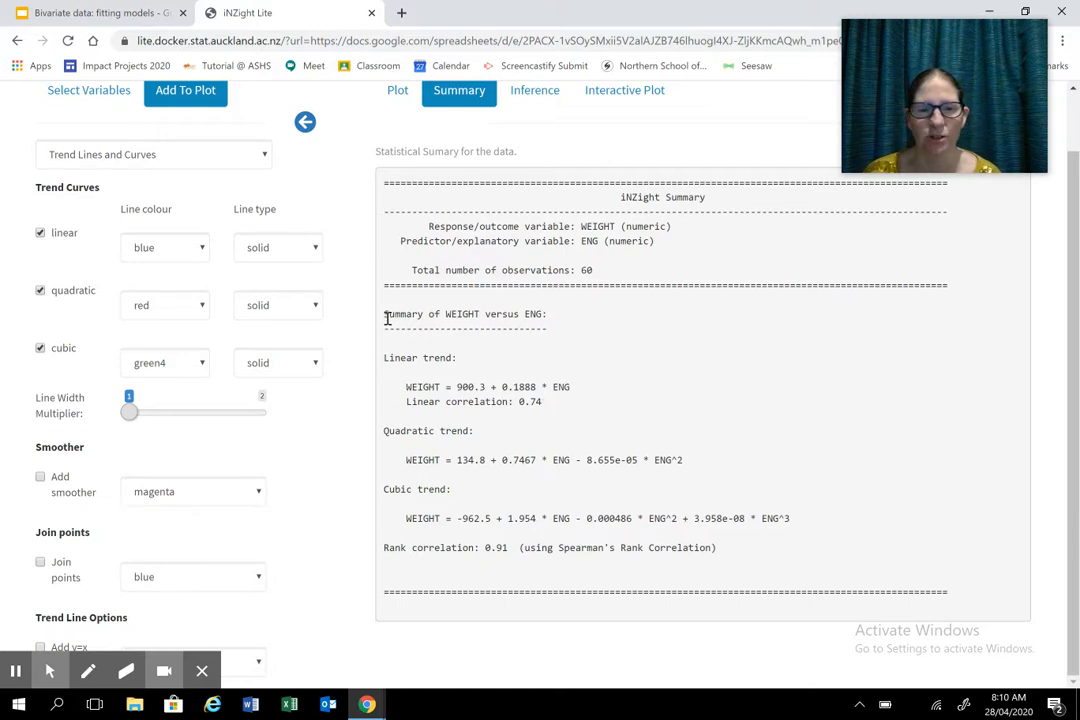
left_click_drag(384, 357, 818, 541)
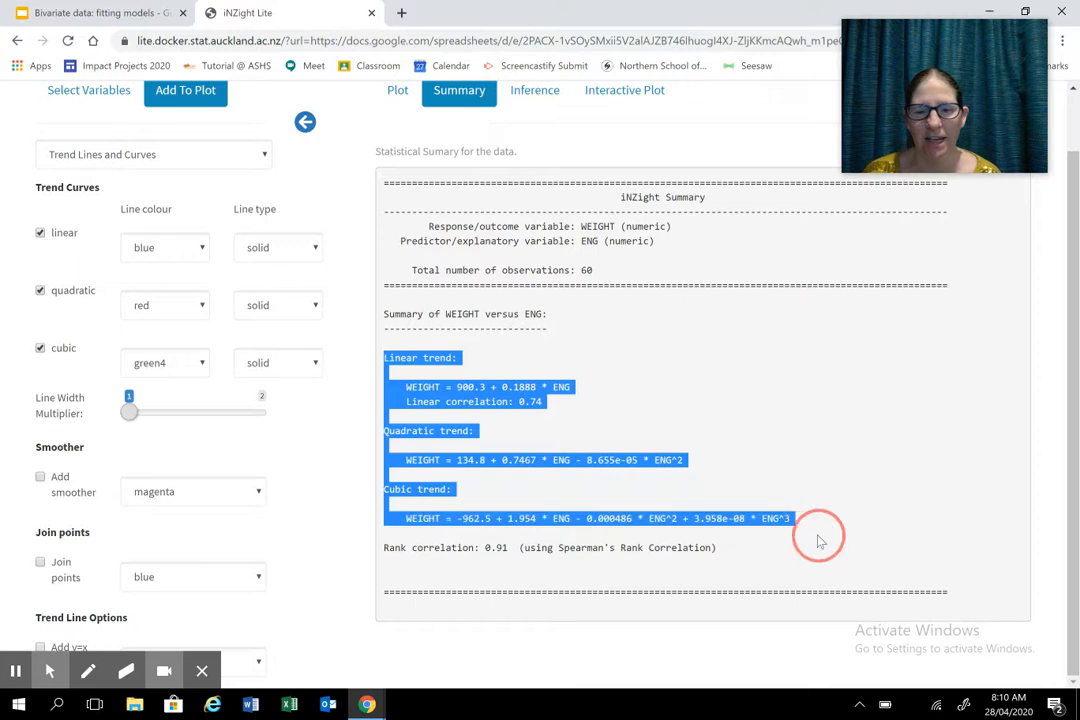
right_click(745, 526)
left_click(745, 530)
left_click(716, 332)
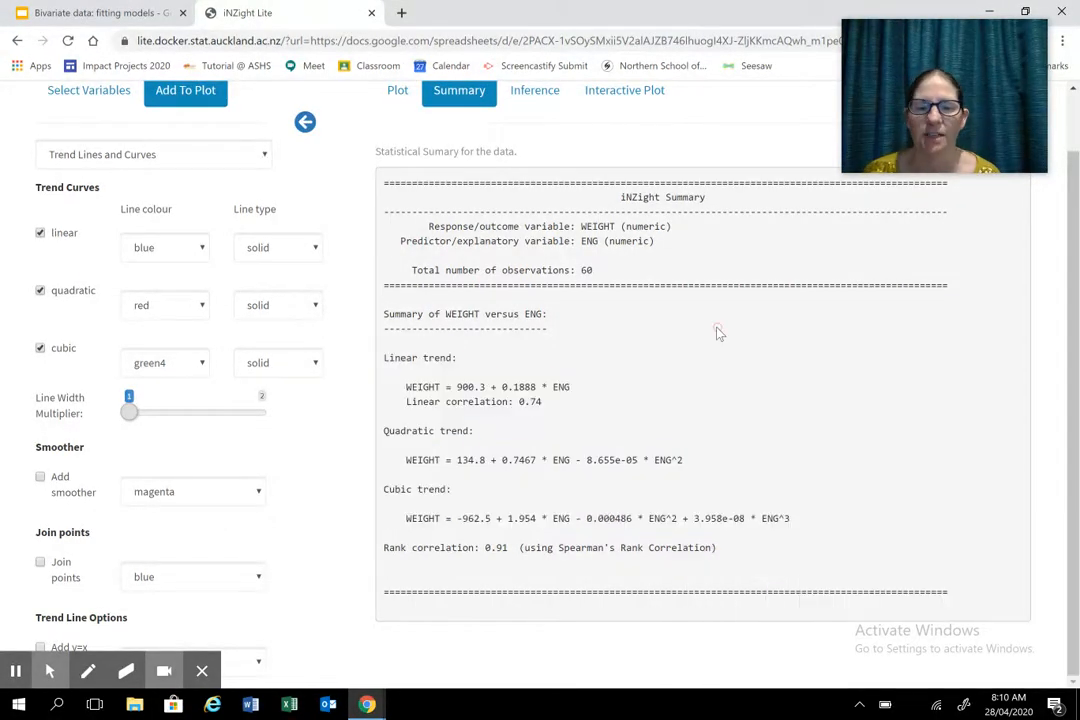
- Revisit the techniques slide in Google Slides, then return to the iNZight Lite plot and leave only the linear trend
left_click(133, 18)
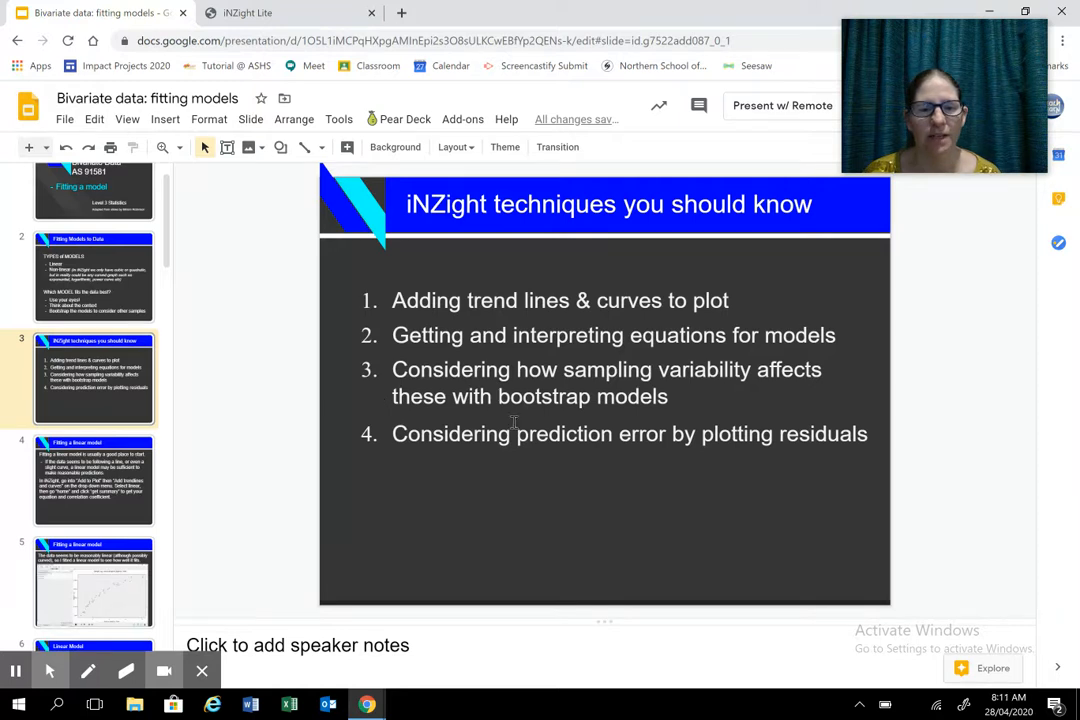
left_click(309, 20)
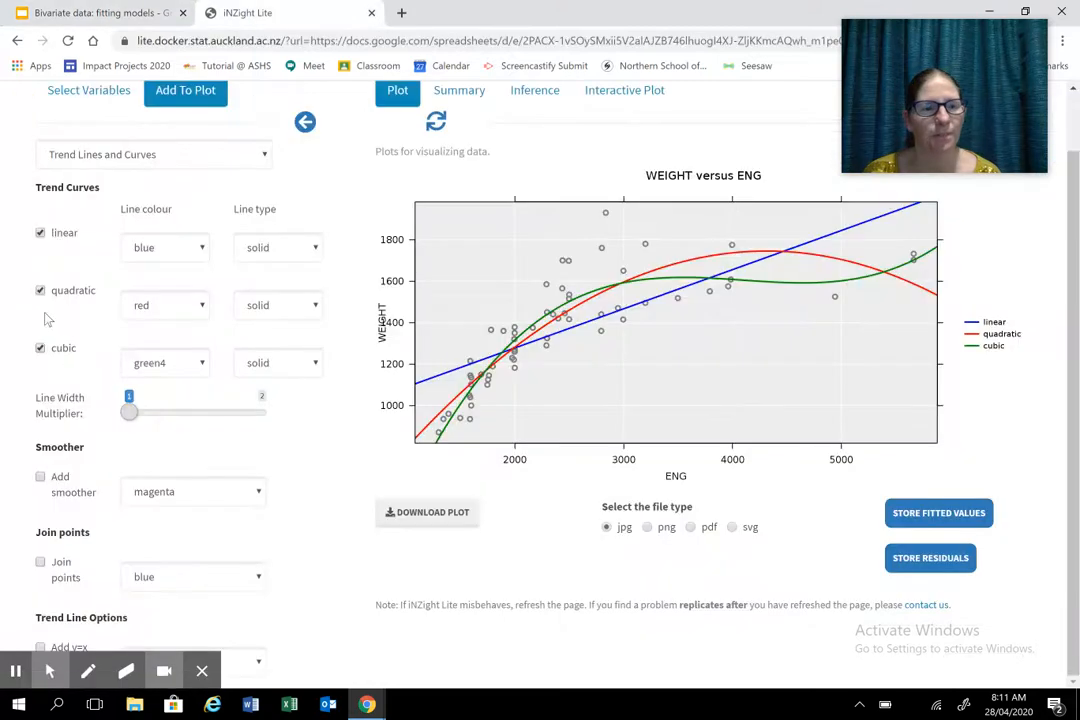
left_click(40, 290)
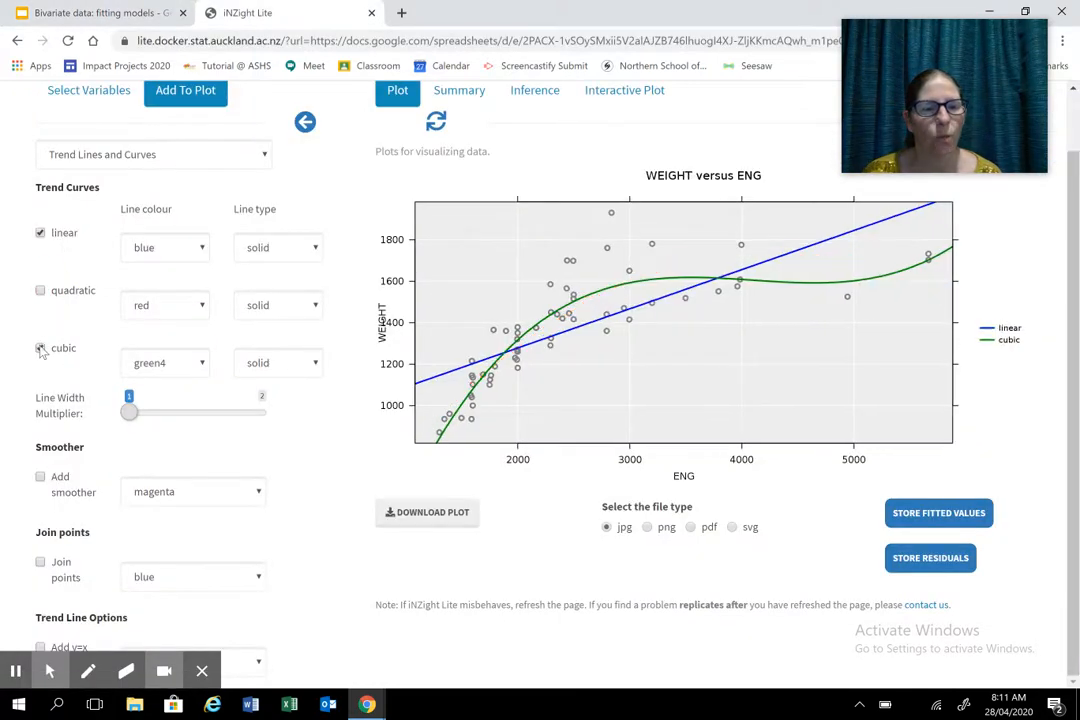
left_click(40, 347)
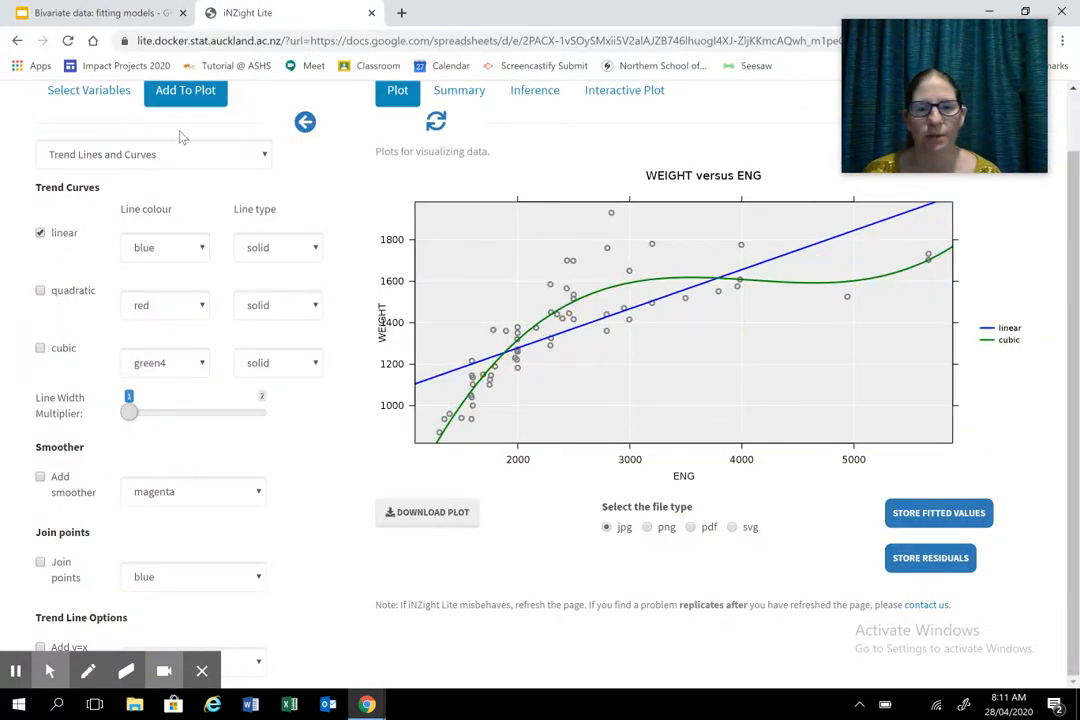
- Add inference information to the WEIGHT versus ENG plot to display bootstrap linear trend lines
left_click(263, 156)
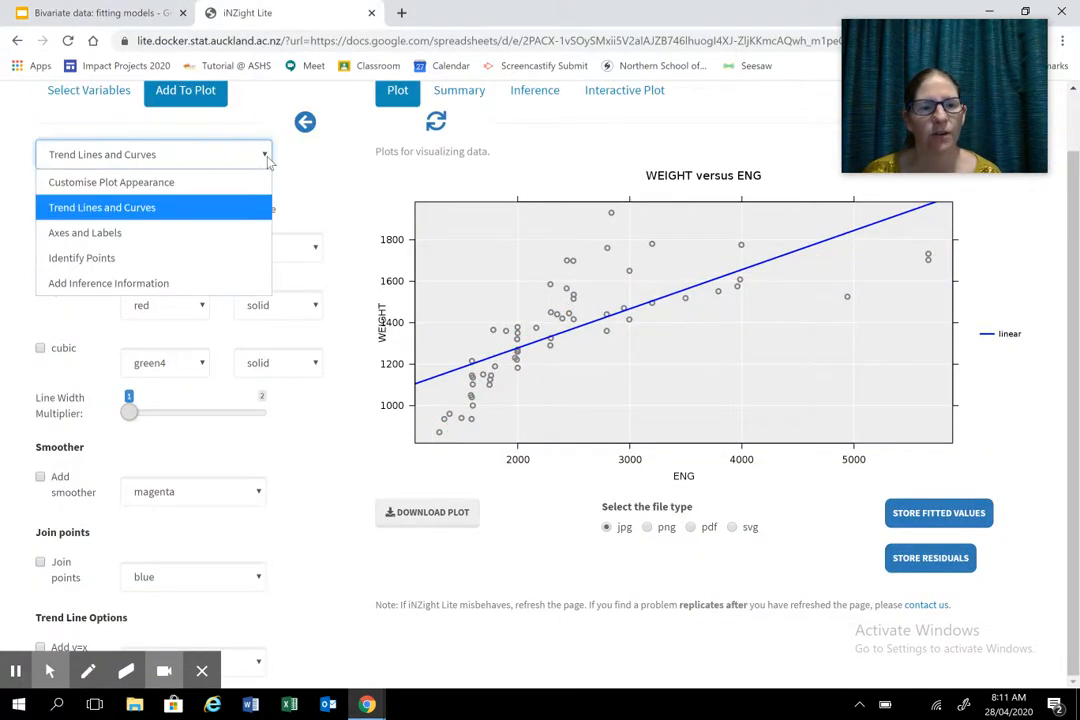
left_click(168, 285)
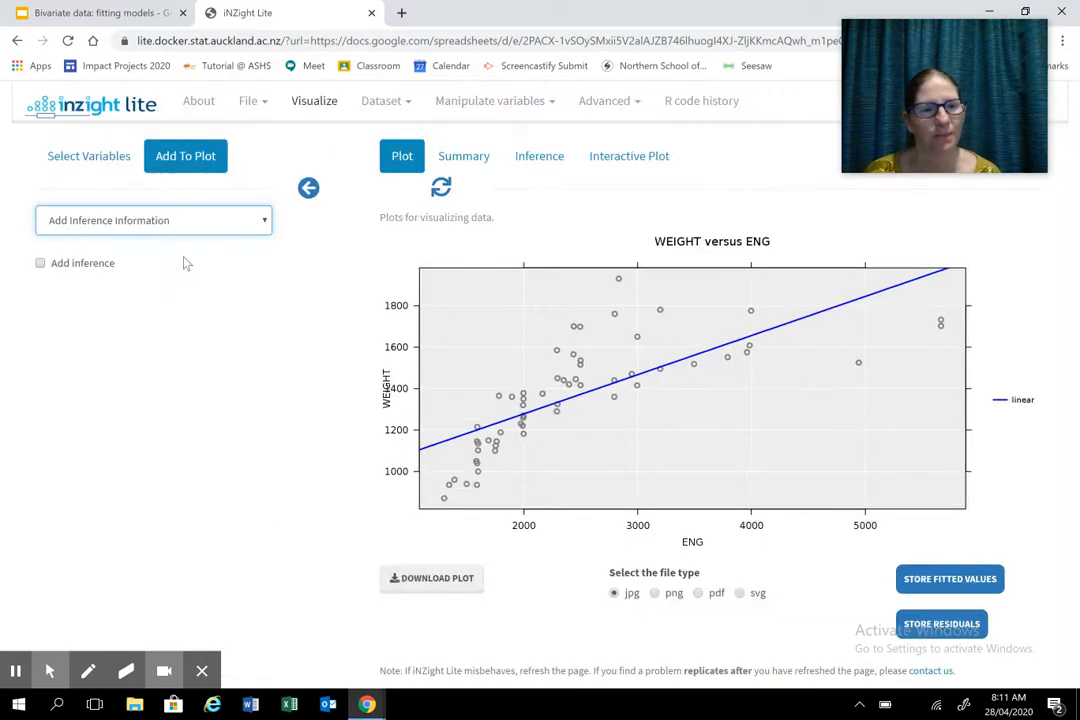
left_click(40, 264)
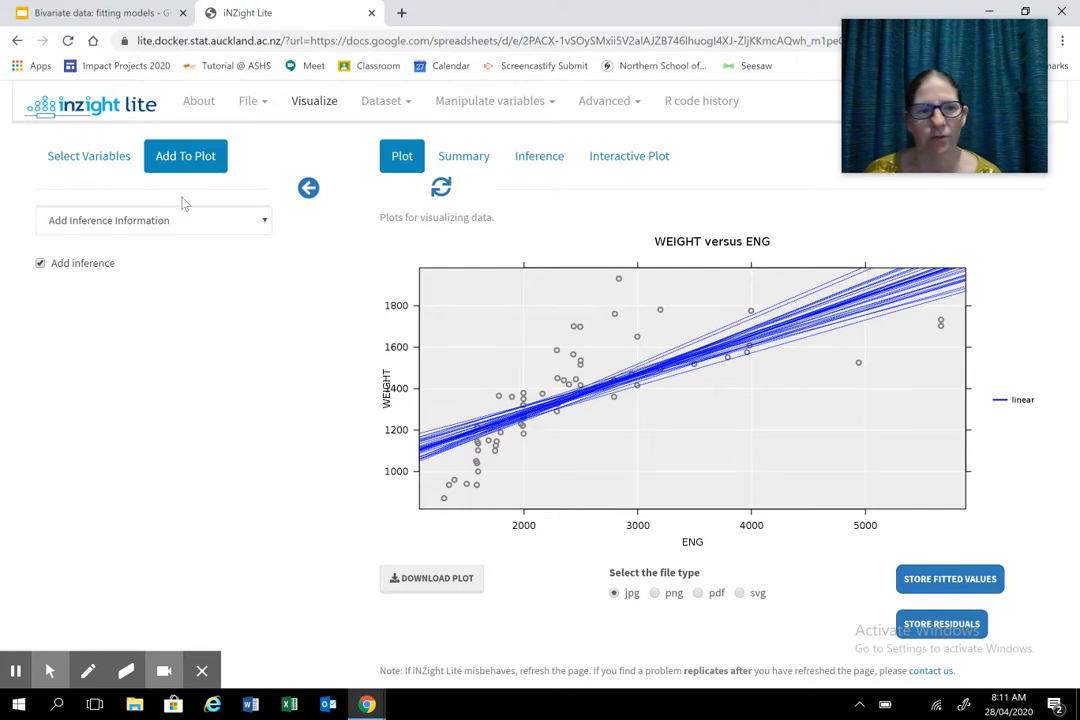
- Return to the trend line and curve settings and redraw the bootstrap linear trend lines twice to compare resamples
left_click(237, 220)
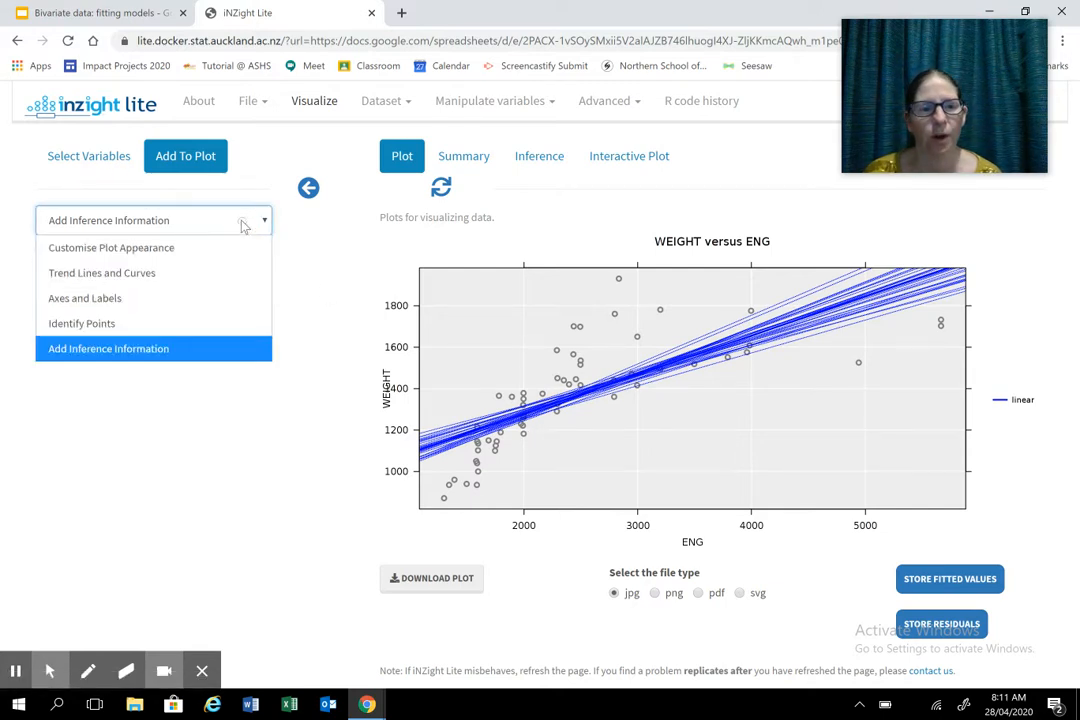
left_click(161, 272)
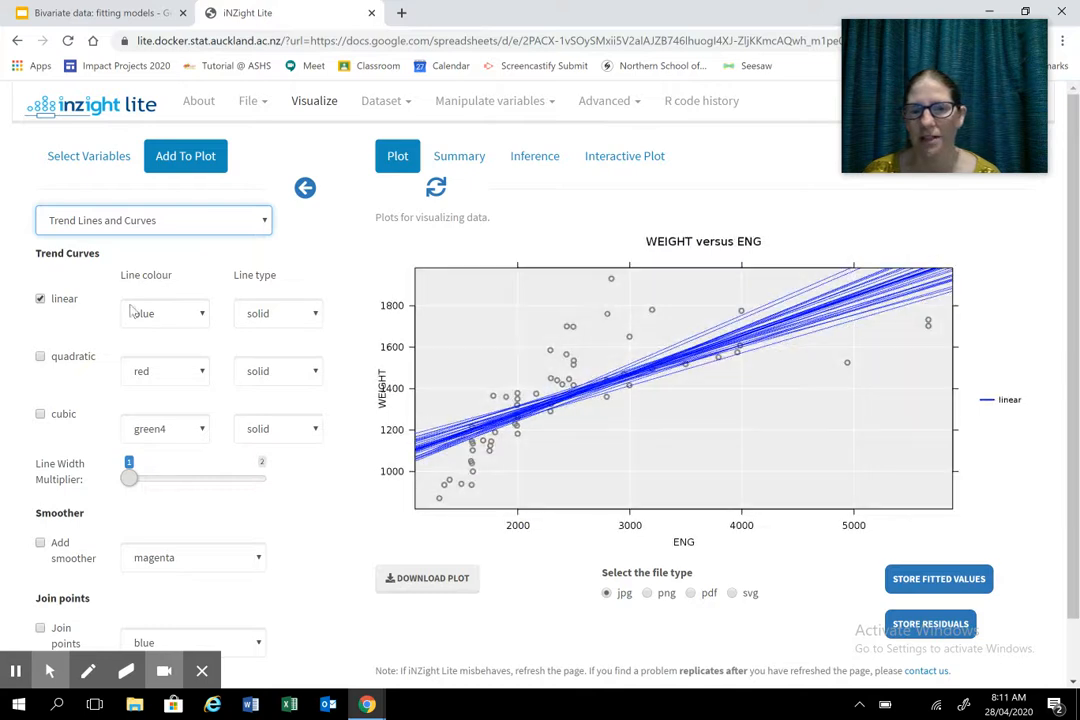
left_click(40, 299)
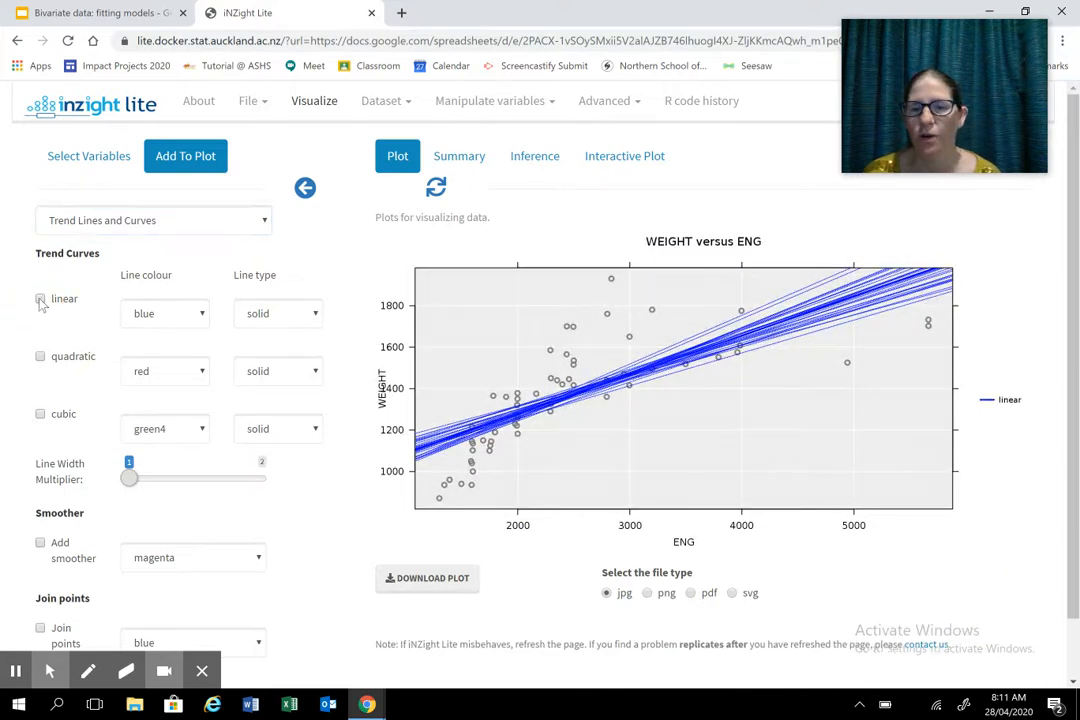
left_click(40, 302)
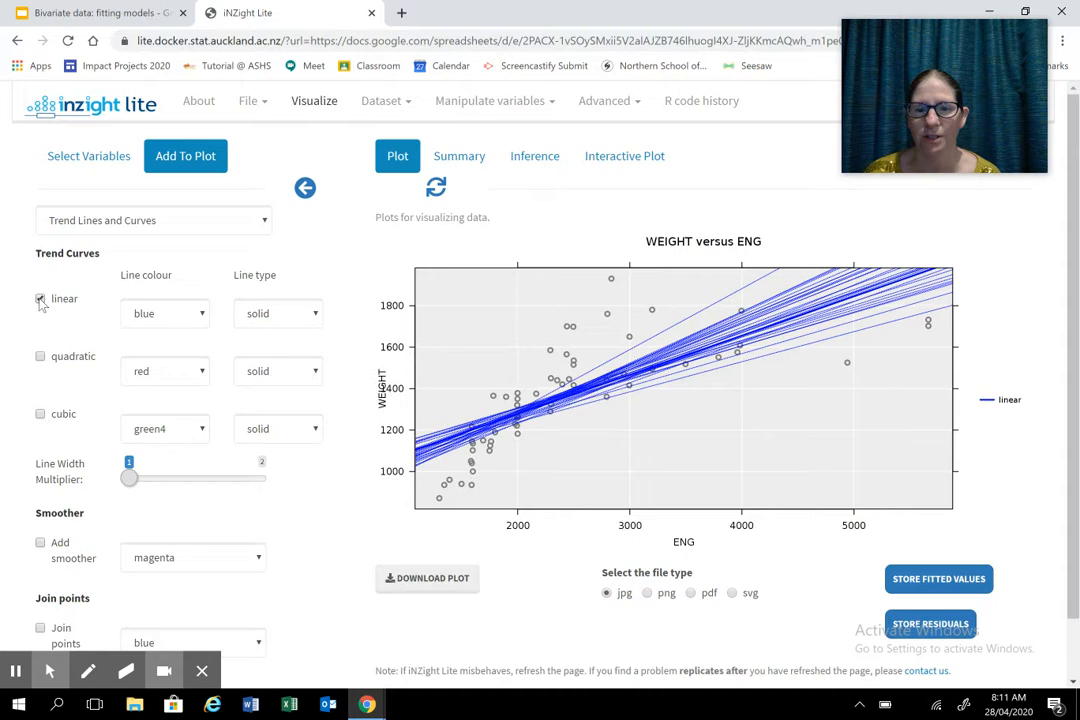
left_click(40, 300)
left_click(40, 300)
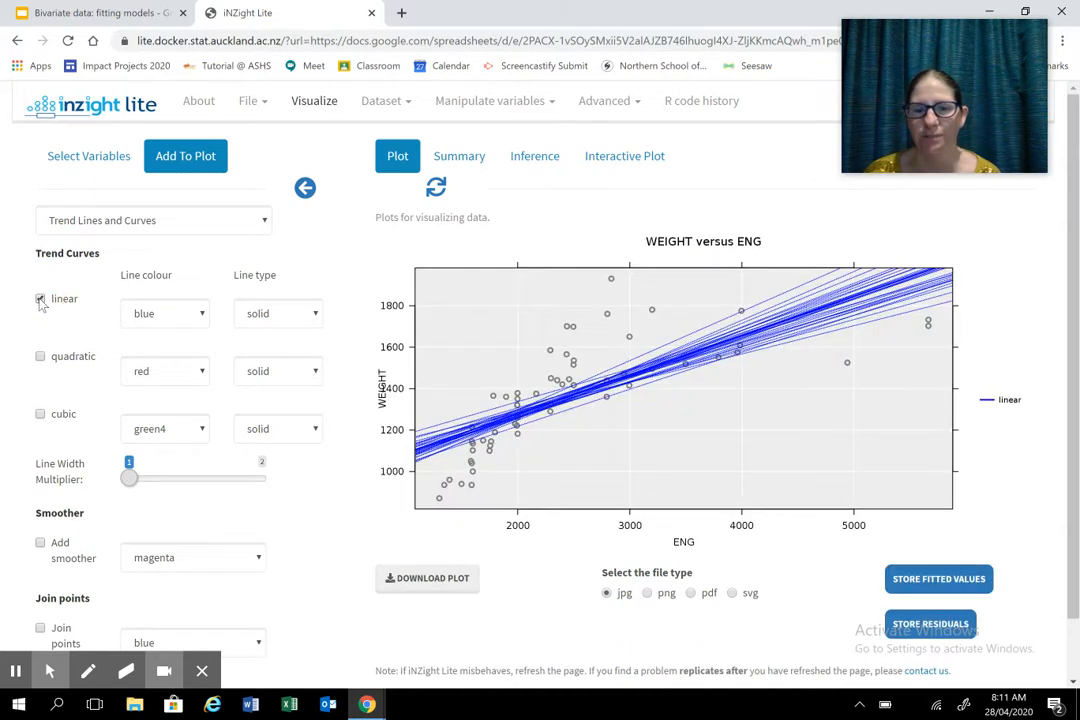
- Replace the linear trend with the quadratic one and redraw its bootstrap curves twice to compare resamples
left_click(40, 300)
left_click(40, 357)
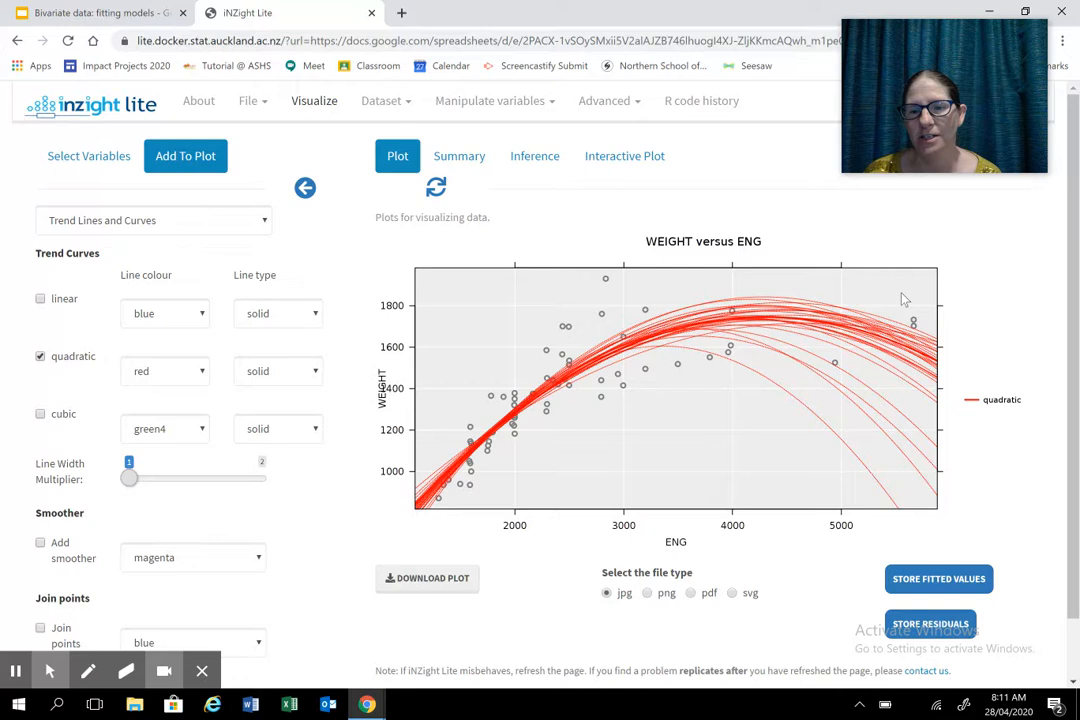
left_click(41, 358)
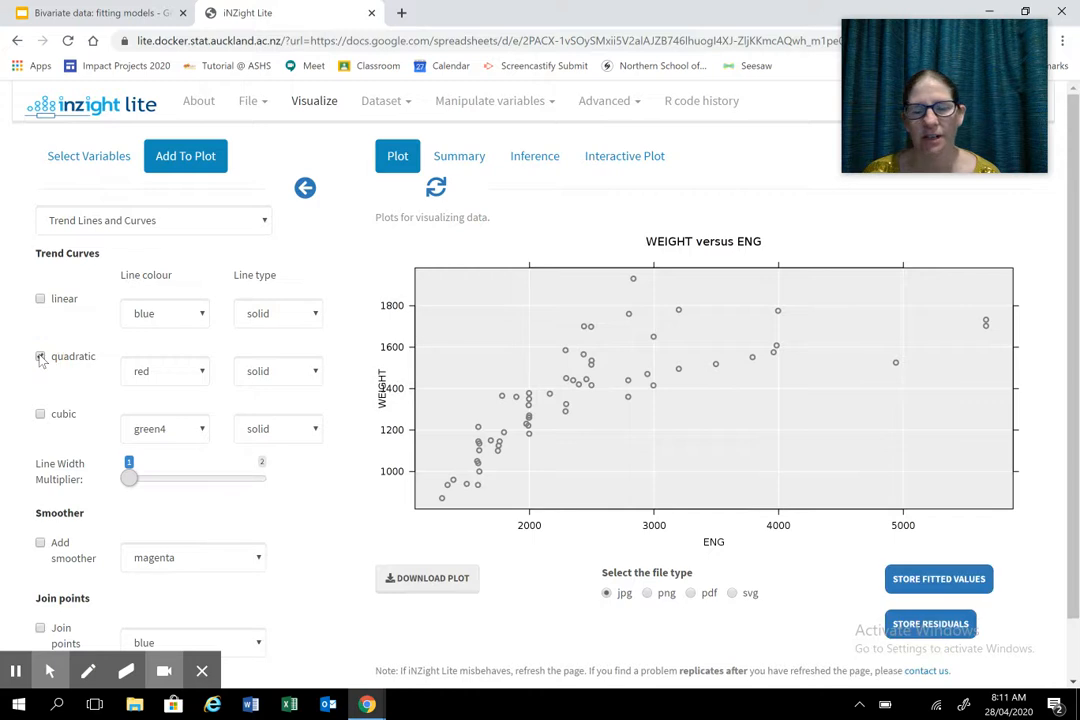
left_click(41, 358)
left_click(41, 358)
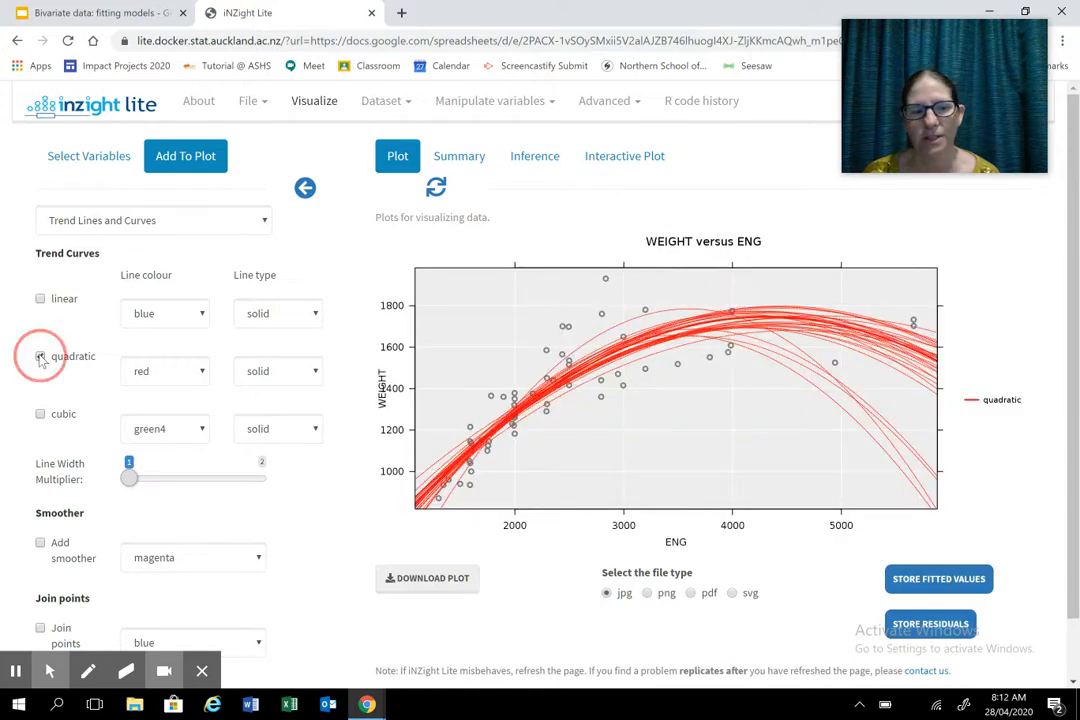
left_click(41, 358)
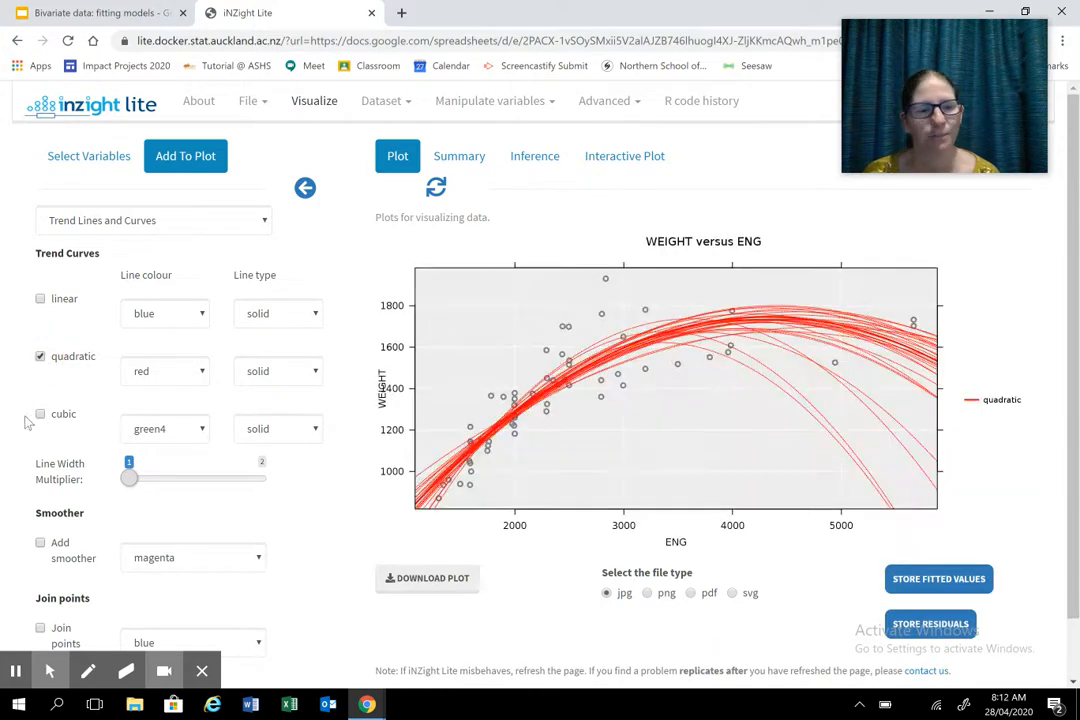
- Replace the quadratic trend with the cubic one and redraw its bootstrap curves once
left_click(41, 357)
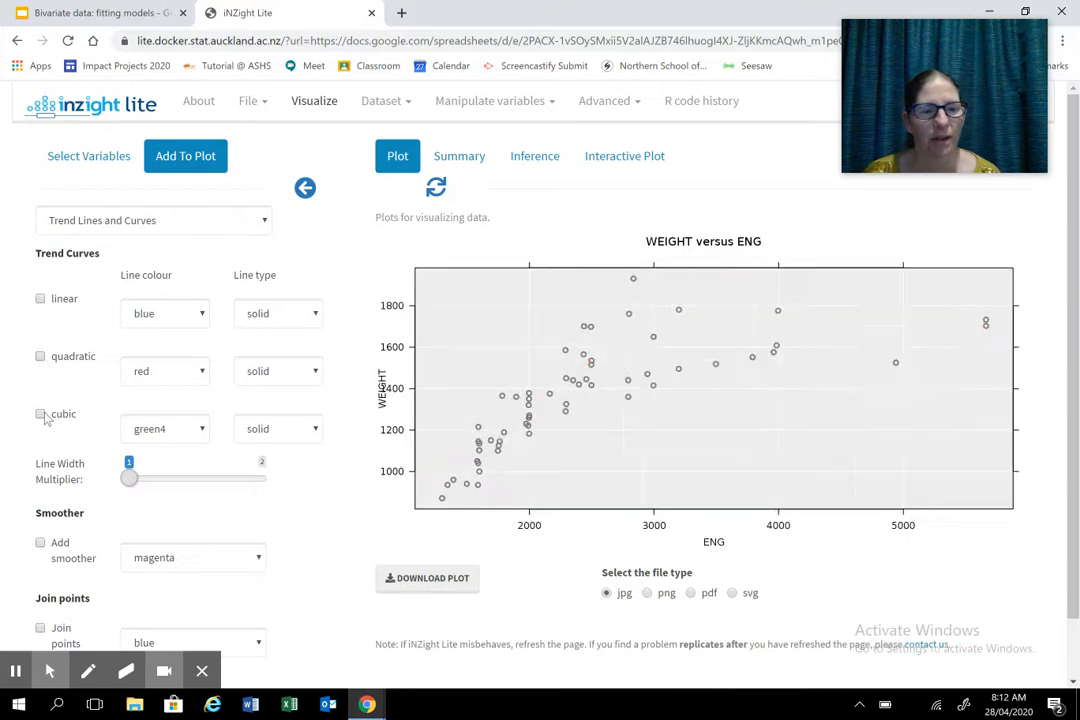
left_click(40, 413)
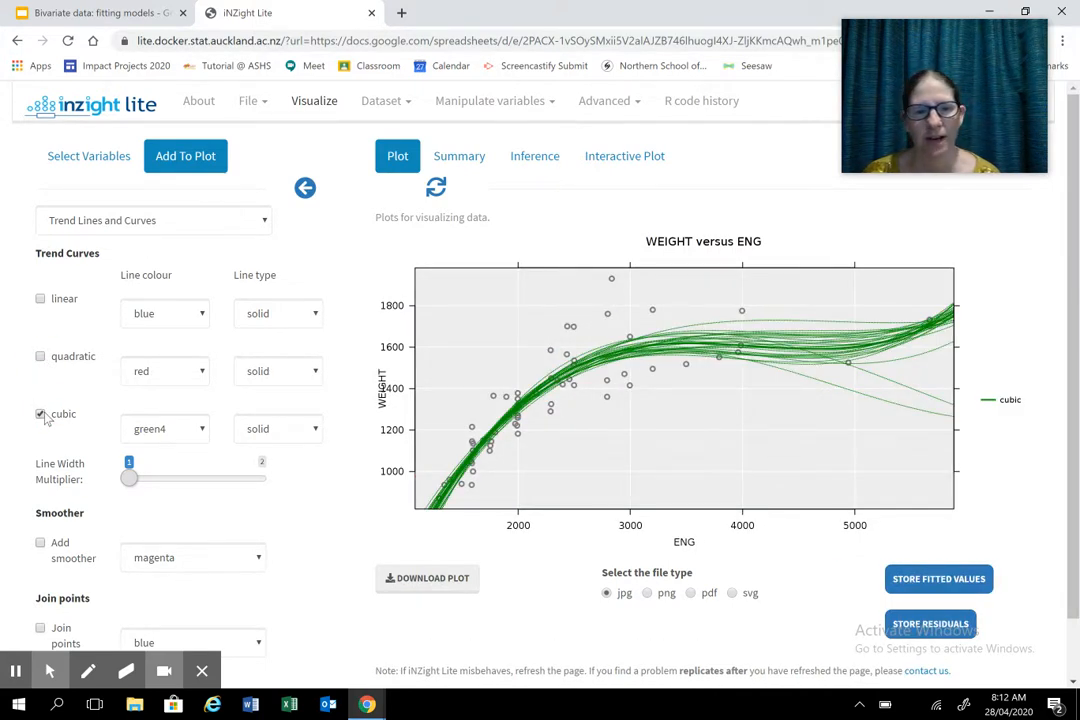
left_click(40, 414)
left_click(40, 414)
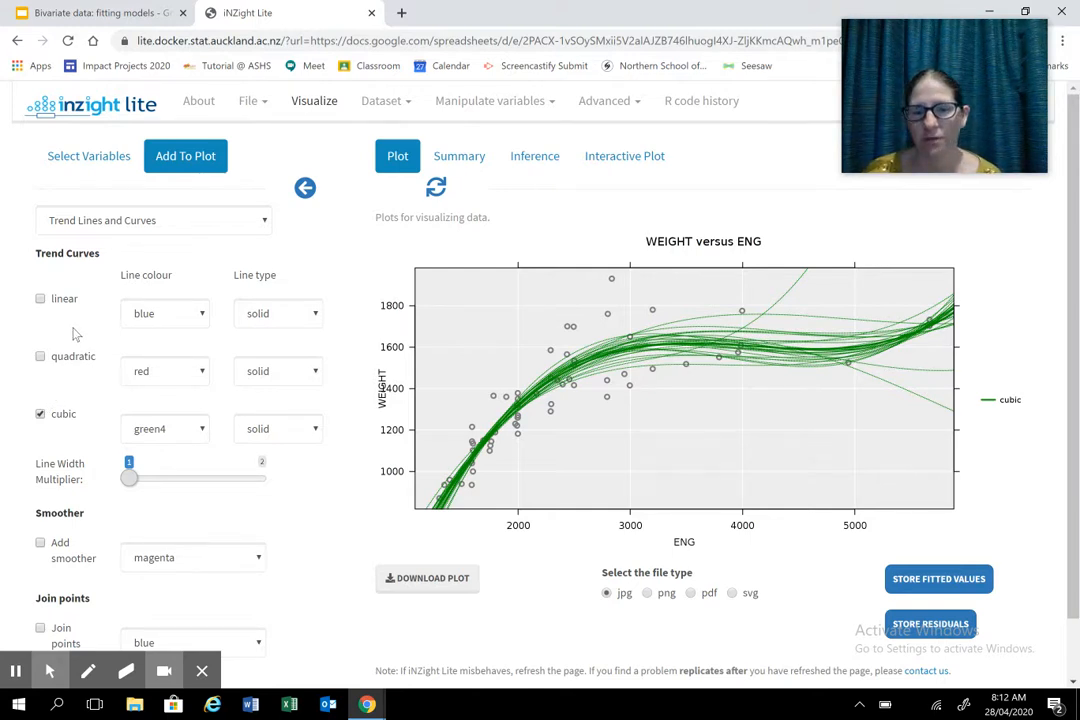
- Overlay the quadratic and linear bootstrap trends on the cubic one, then remove quadratic and cubic so only linear remains
left_click(40, 357)
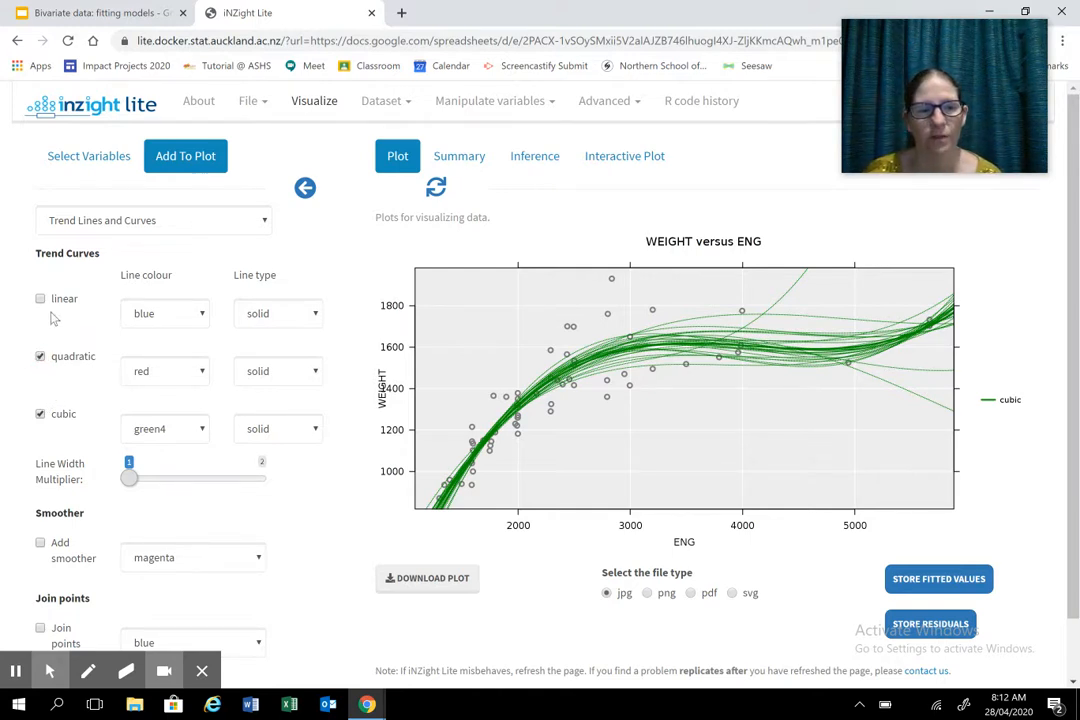
left_click(40, 300)
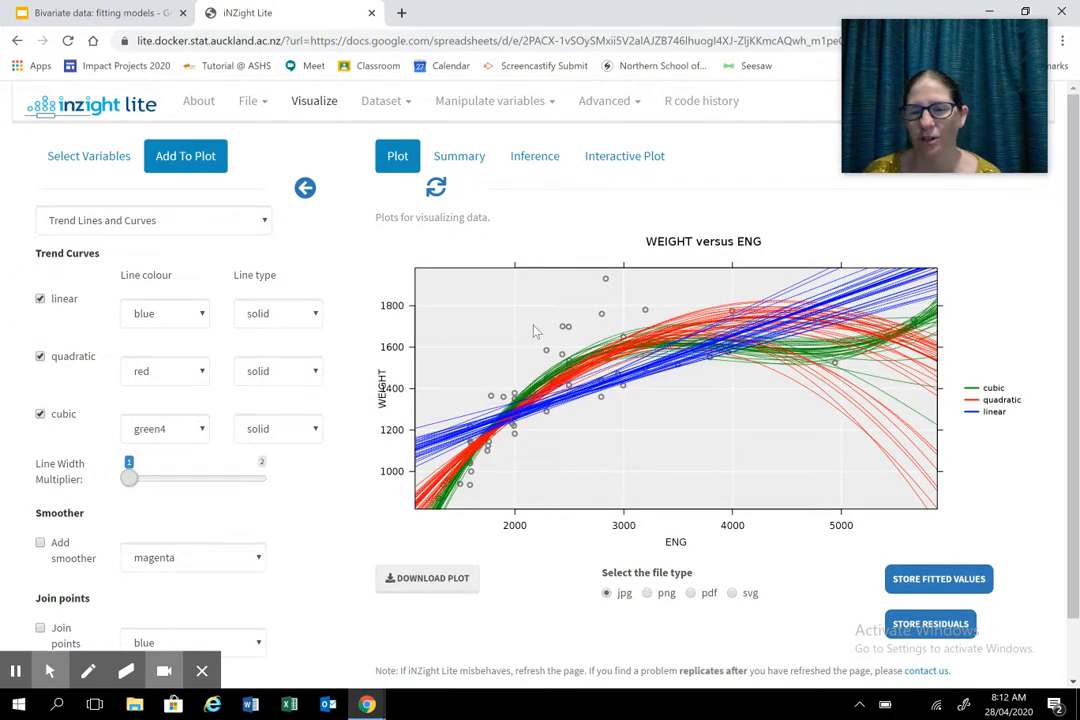
left_click(40, 357)
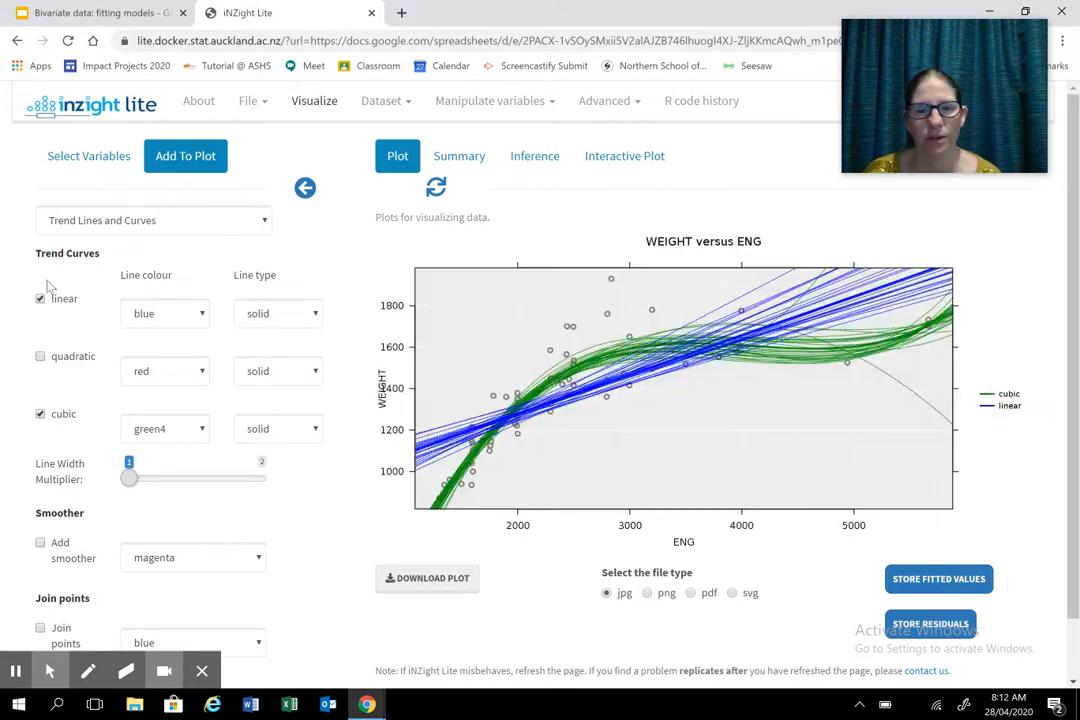
left_click(40, 416)
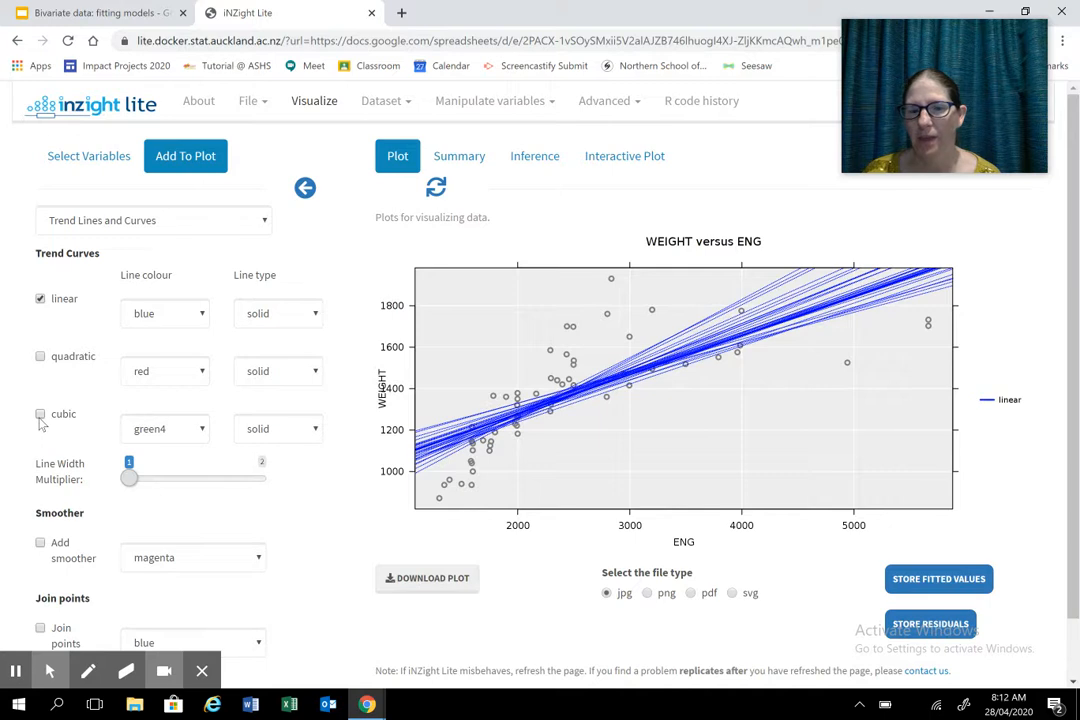
- Replace the linear bootstrap trend with the cubic one, then check the iNZight techniques slide in the Google Slides presentation
left_click(40, 415)
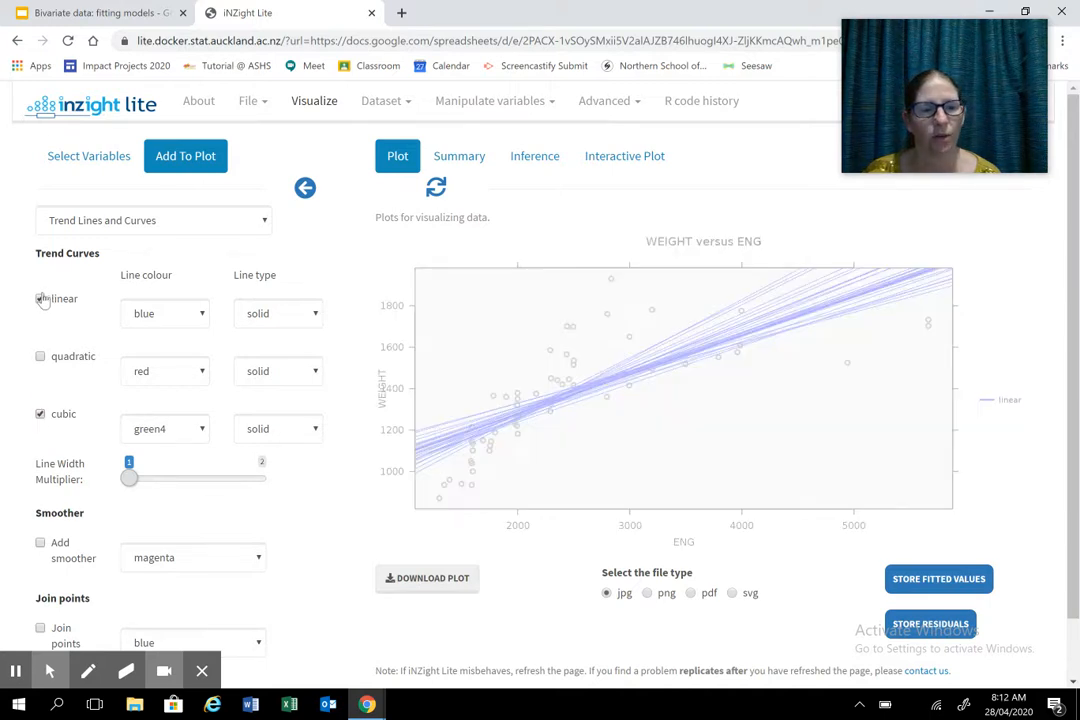
left_click(40, 299)
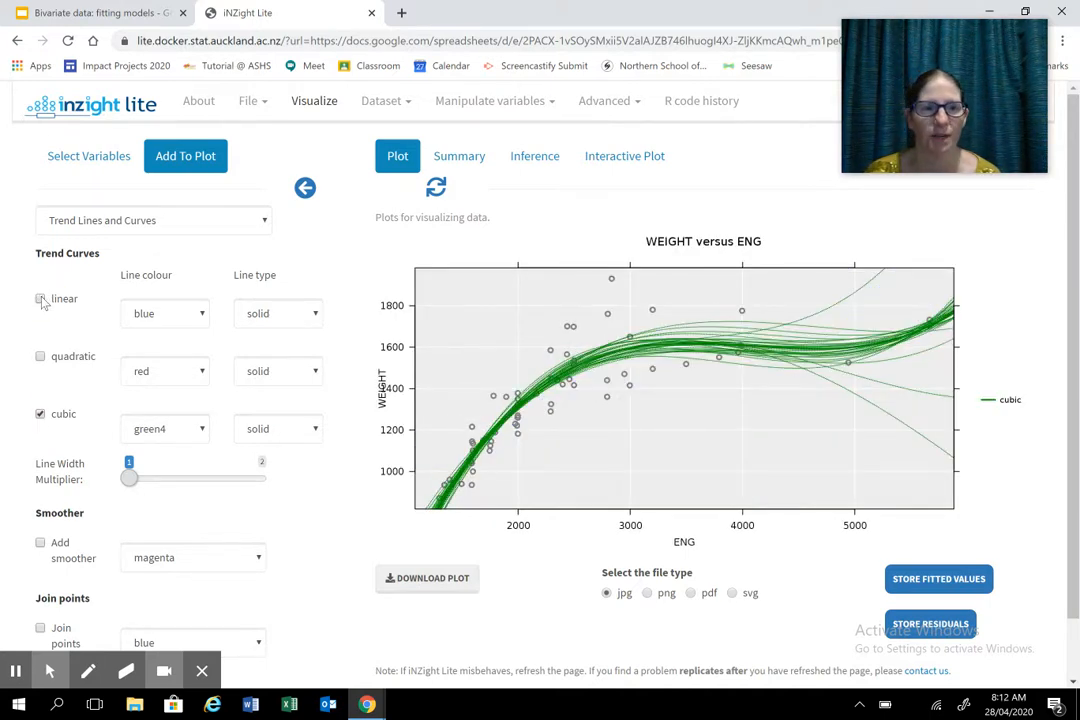
left_click(100, 13)
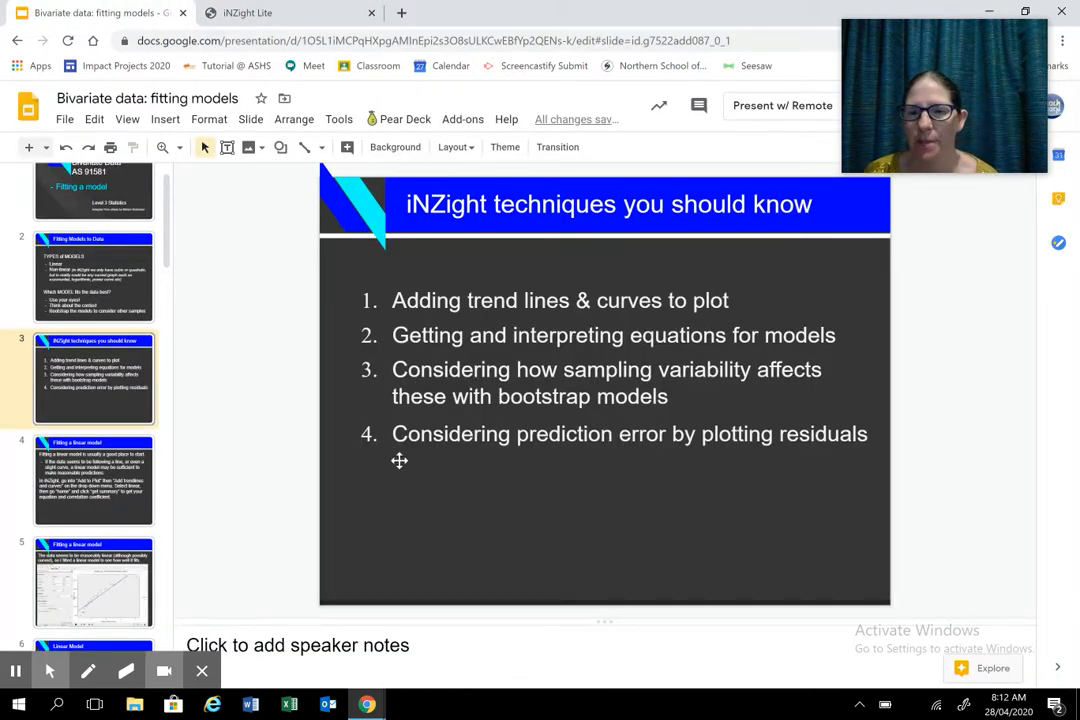
- Switch back to iNZight Lite and replace the cubic trend with the linear one on the WEIGHT versus ENG plot
left_click(310, 14)
left_click(40, 413)
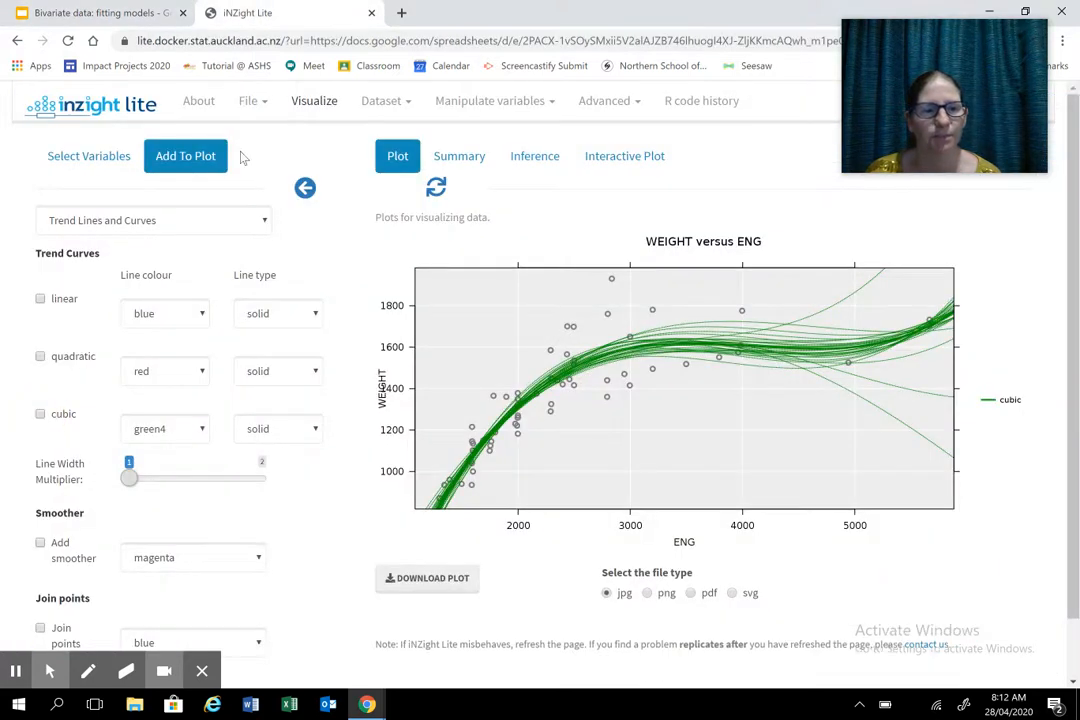
left_click(41, 300)
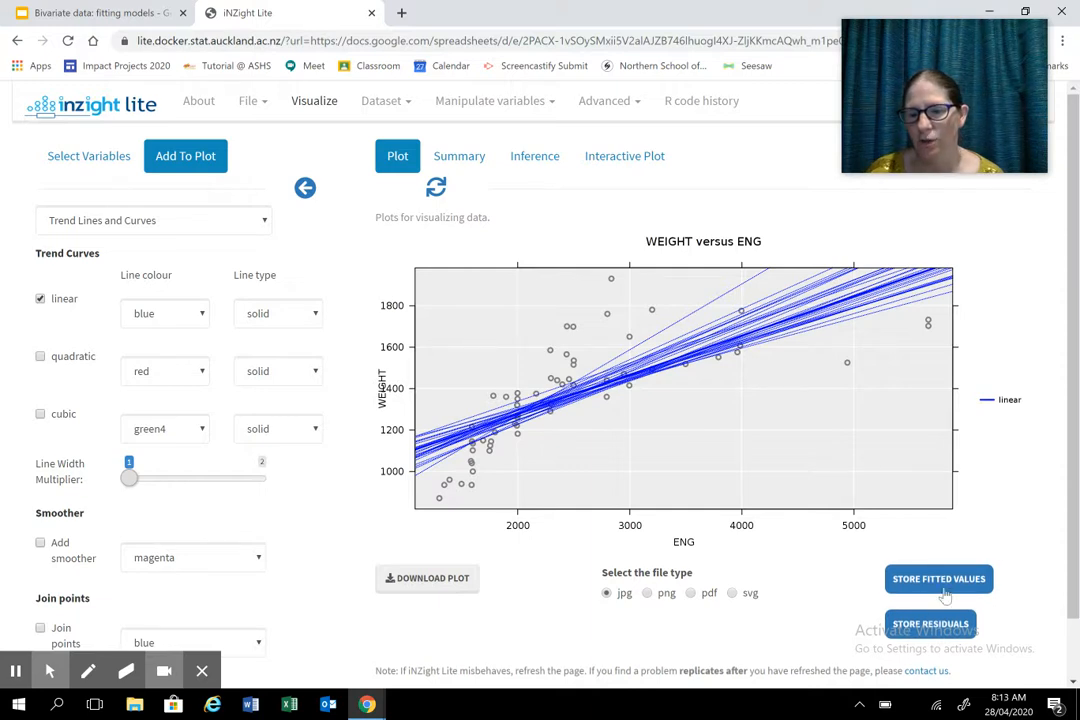
- Store the linear model's residuals as WEIGHT.residuals.linear and plot them against ENG
scroll(1015, 543, "down", 1)
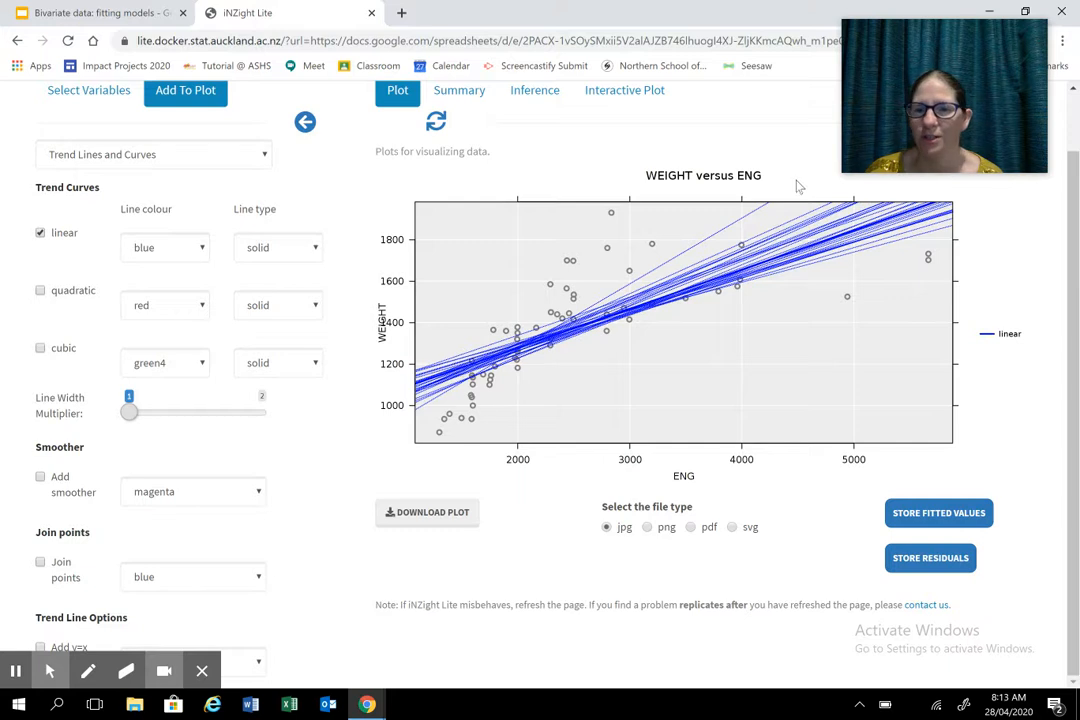
left_click(930, 560)
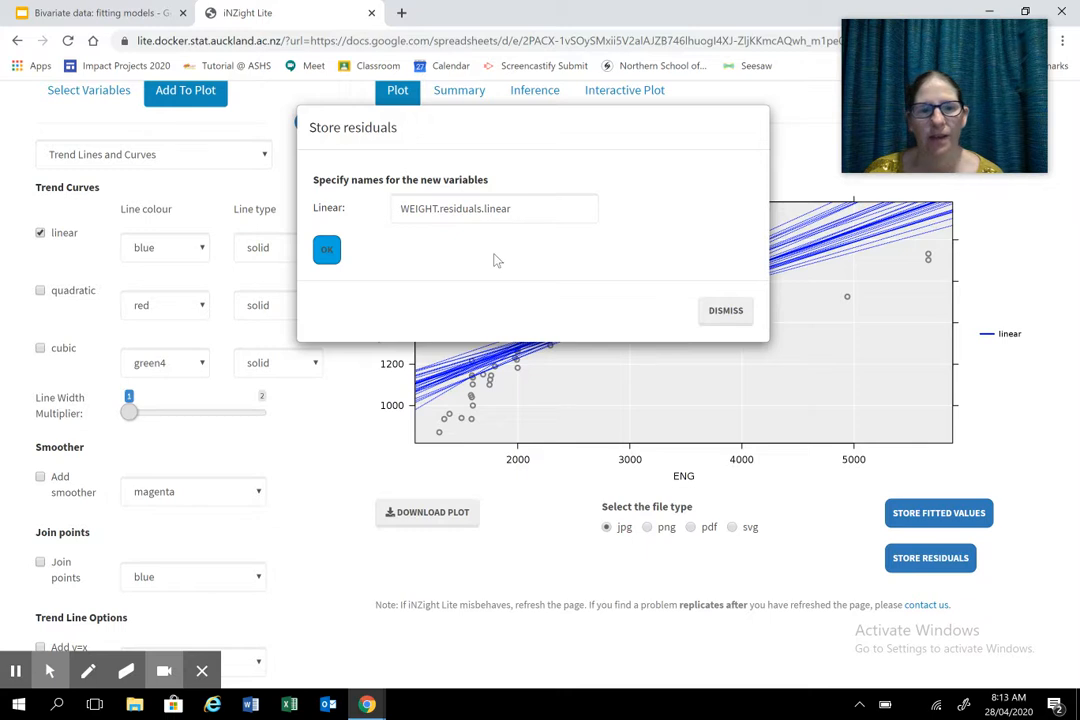
left_click(330, 252)
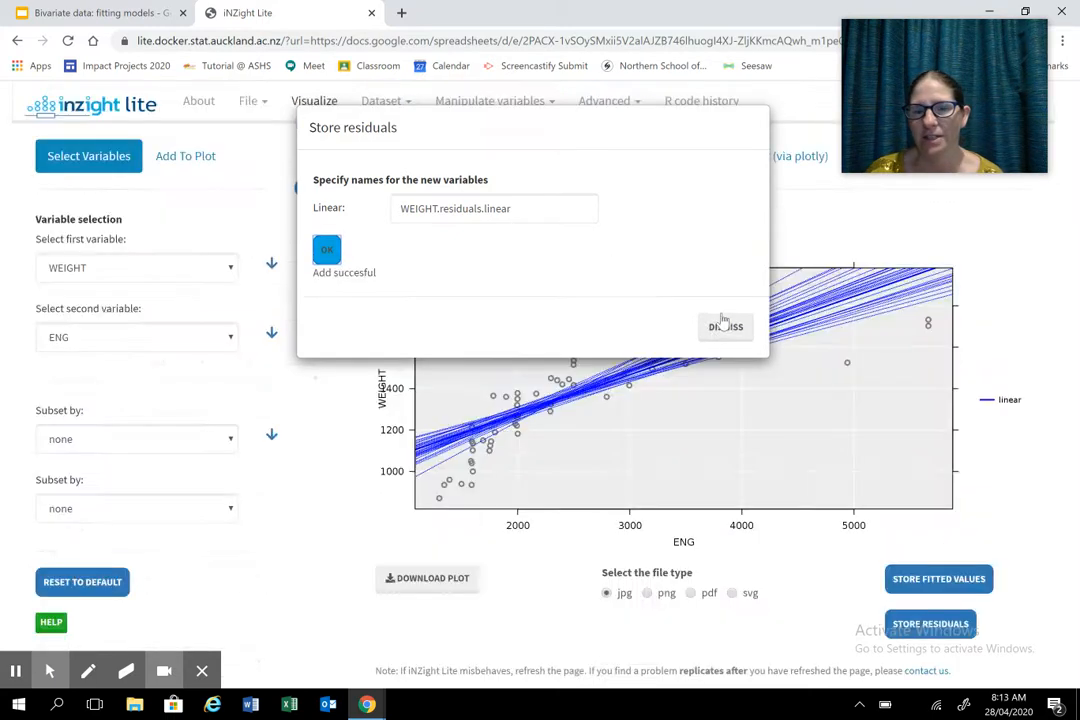
left_click(725, 311)
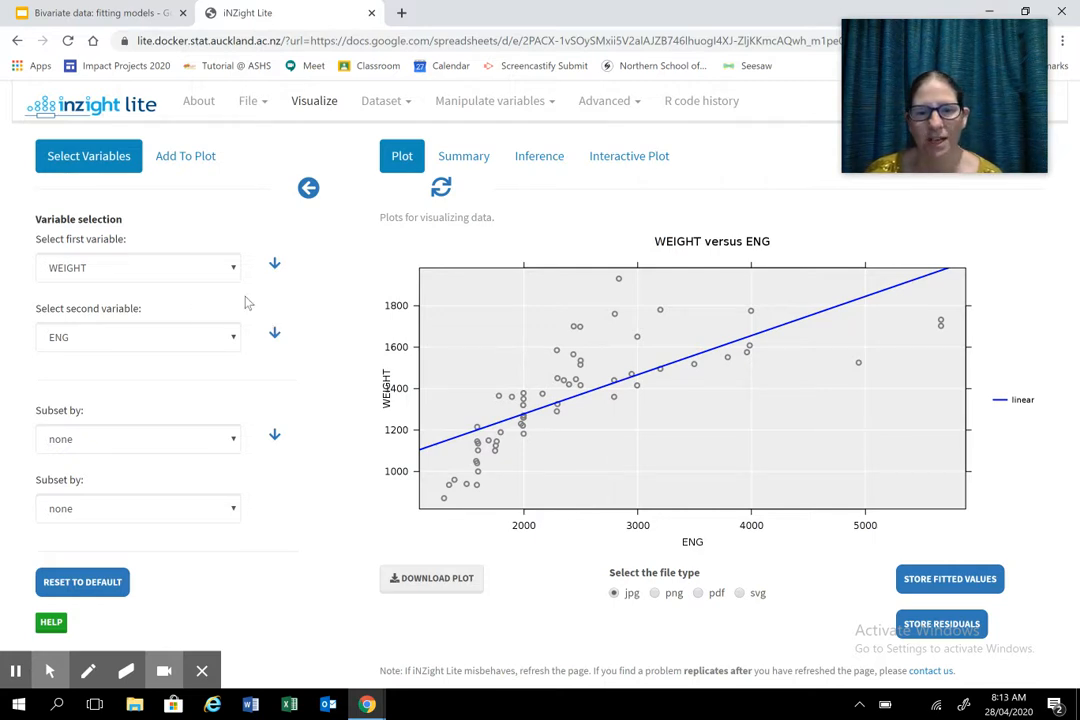
left_click(232, 269)
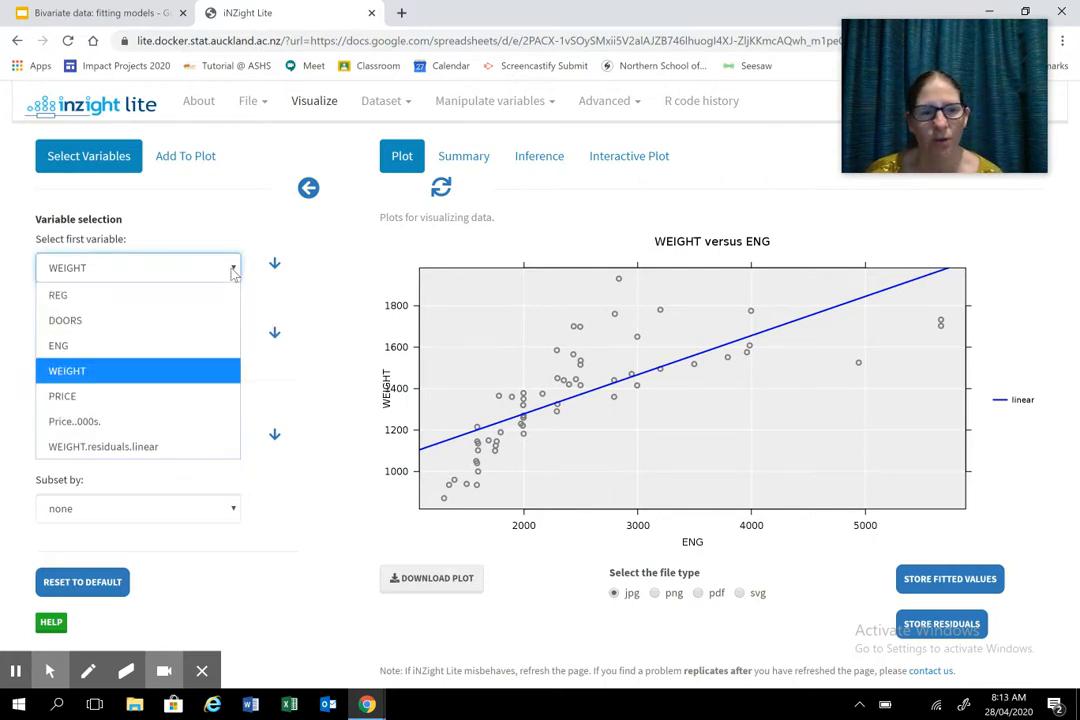
left_click(142, 449)
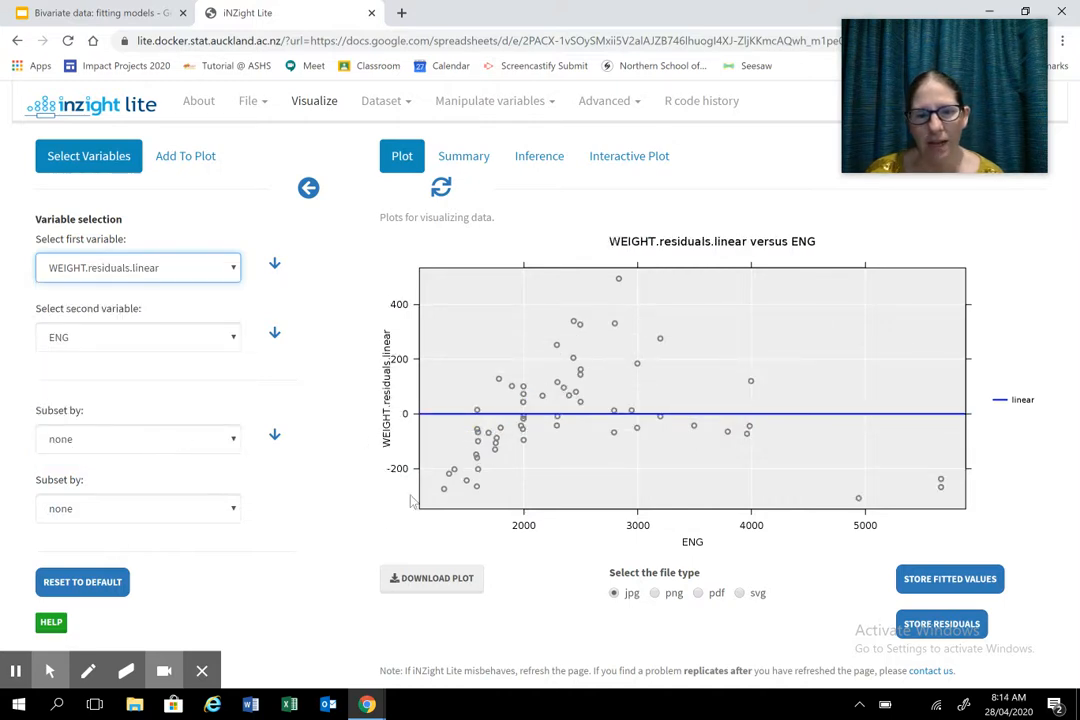
- Circle in red the groups of residuals below the zero line at the low and high ends of ENG
left_click(87, 670)
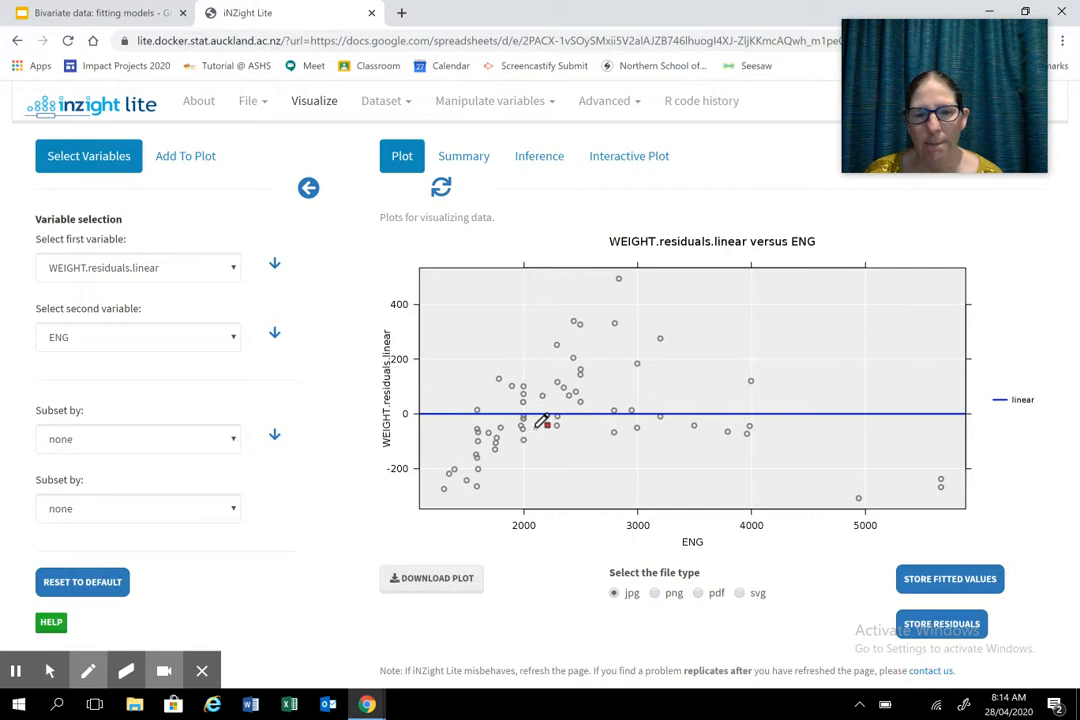
mouse_move(563, 424)
left_mouse_down()
mouse_move(534, 421)
mouse_move(460, 448)
mouse_move(490, 478)
mouse_move(548, 461)
mouse_move(559, 418)
left_mouse_up()
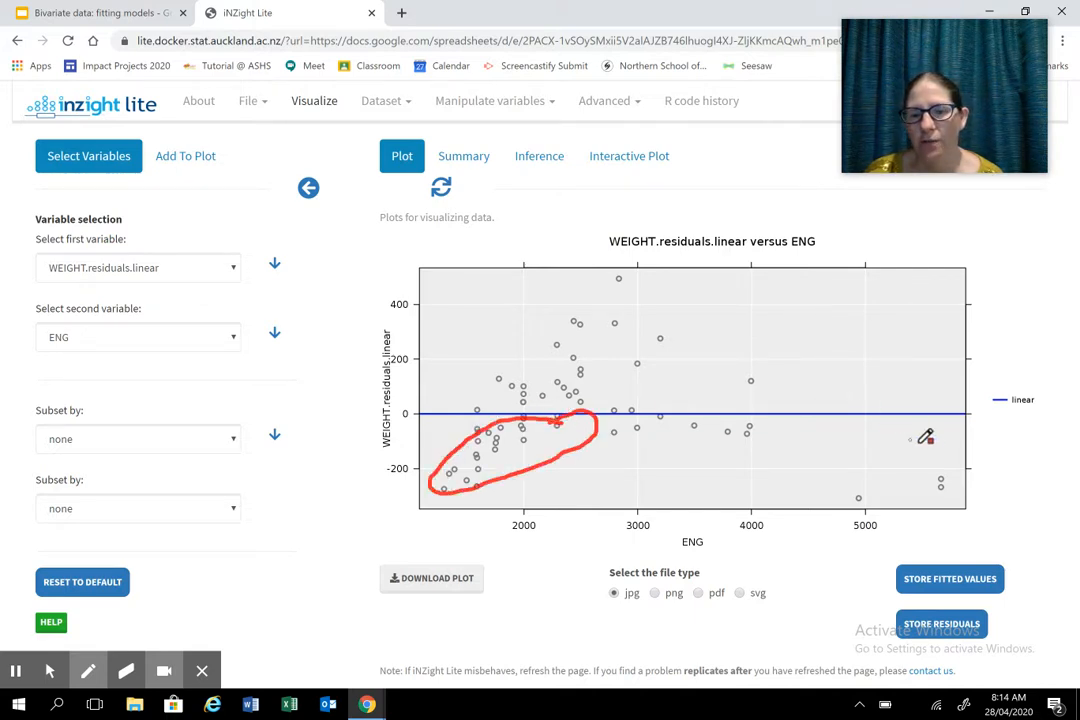
mouse_move(940, 465)
left_mouse_down()
mouse_move(939, 450)
mouse_move(844, 420)
mouse_move(742, 447)
mouse_move(938, 480)
left_mouse_up()
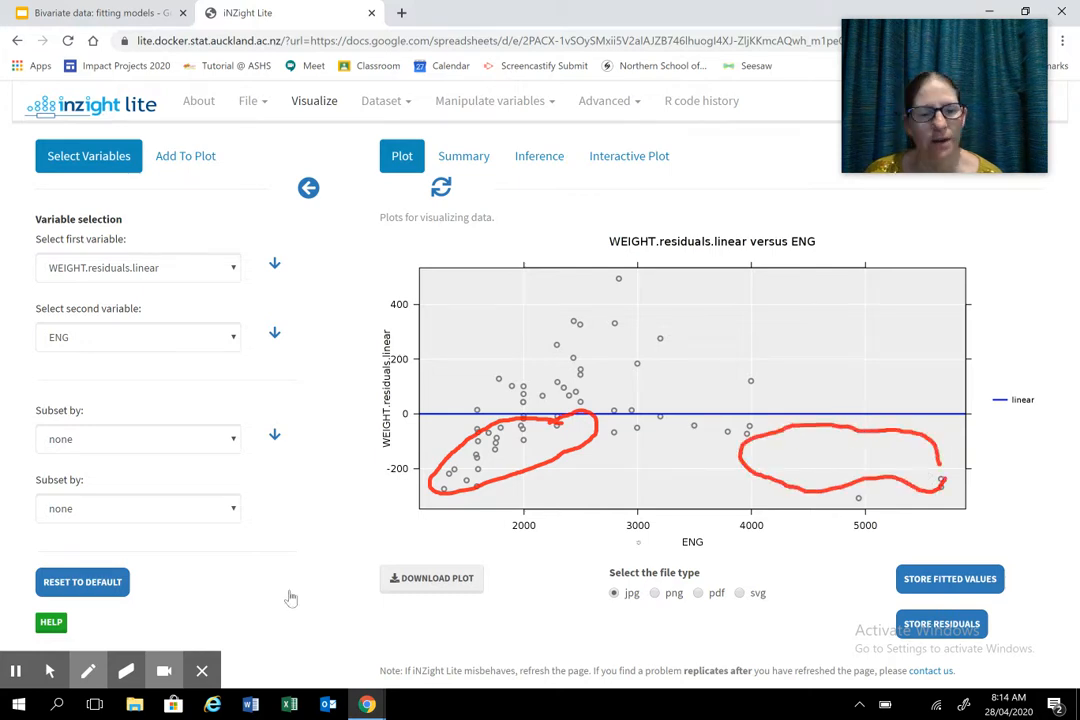
- Circle in green the residuals above the zero line in the middle ENG range, then return to the techniques slide in Google Slides
mouse_move(87, 668)
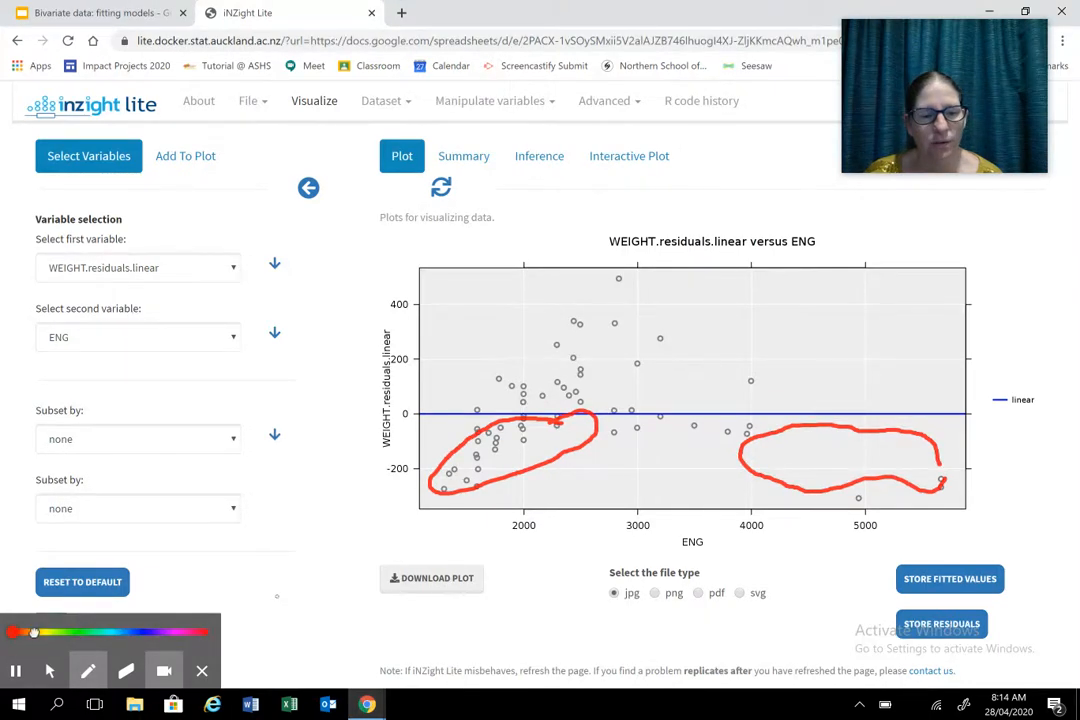
left_click(84, 632)
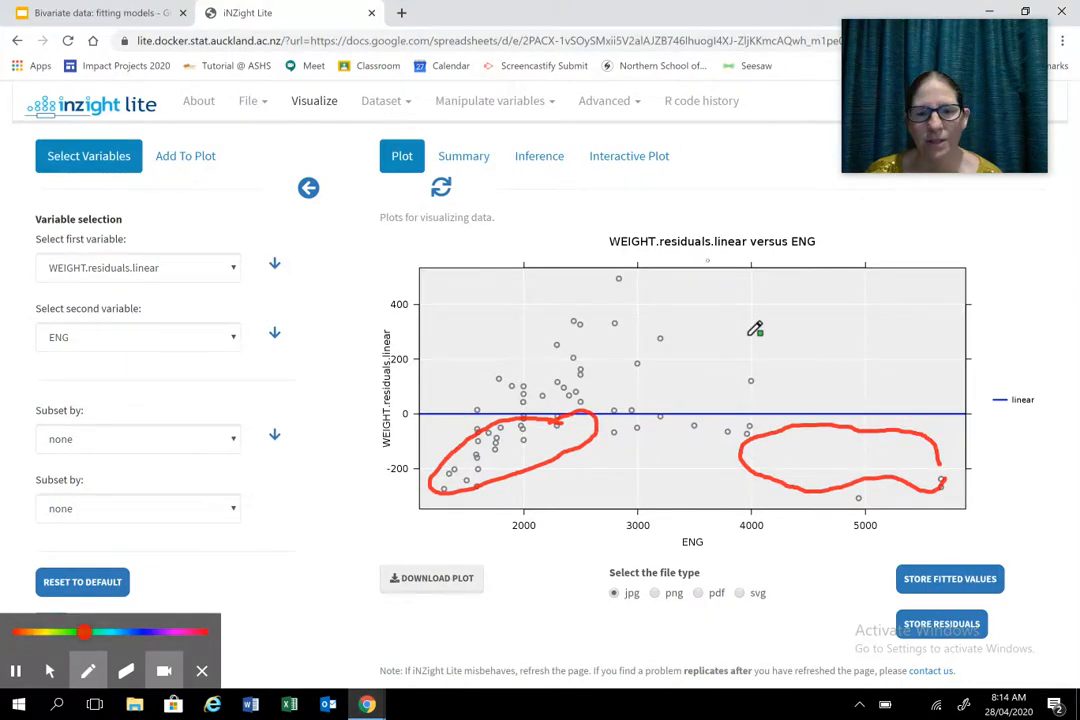
left_click_drag(780, 340, 655, 295)
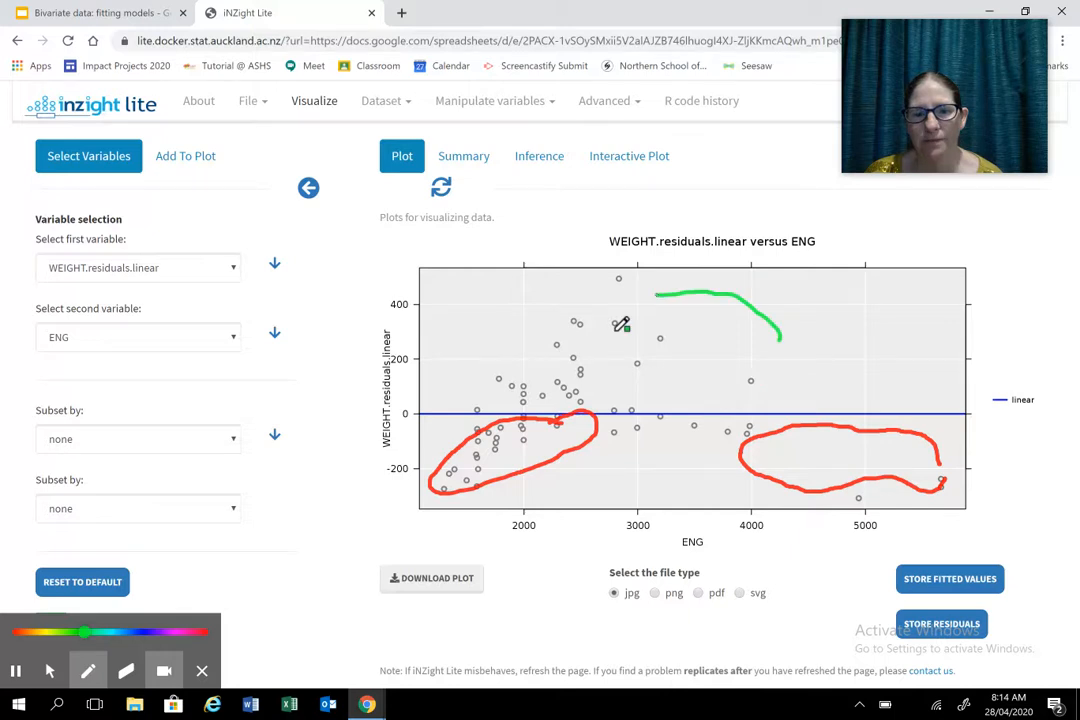
mouse_move(655, 295)
left_mouse_down()
mouse_move(750, 380)
mouse_move(732, 401)
left_mouse_up()
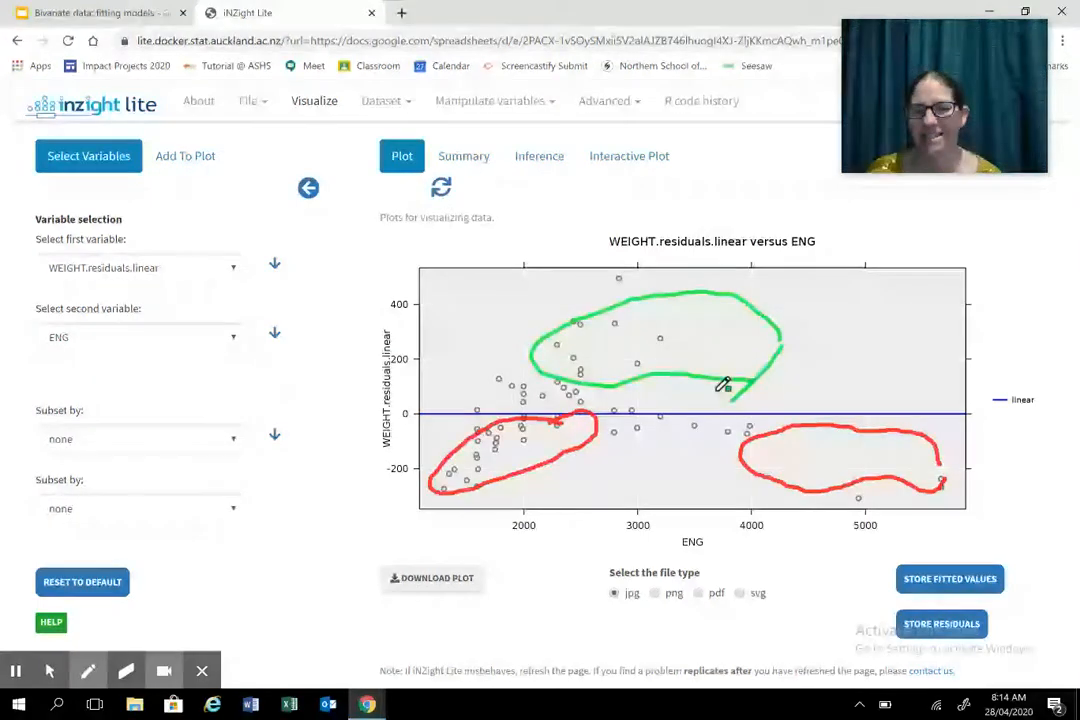
left_click(54, 680)
left_click(137, 15)
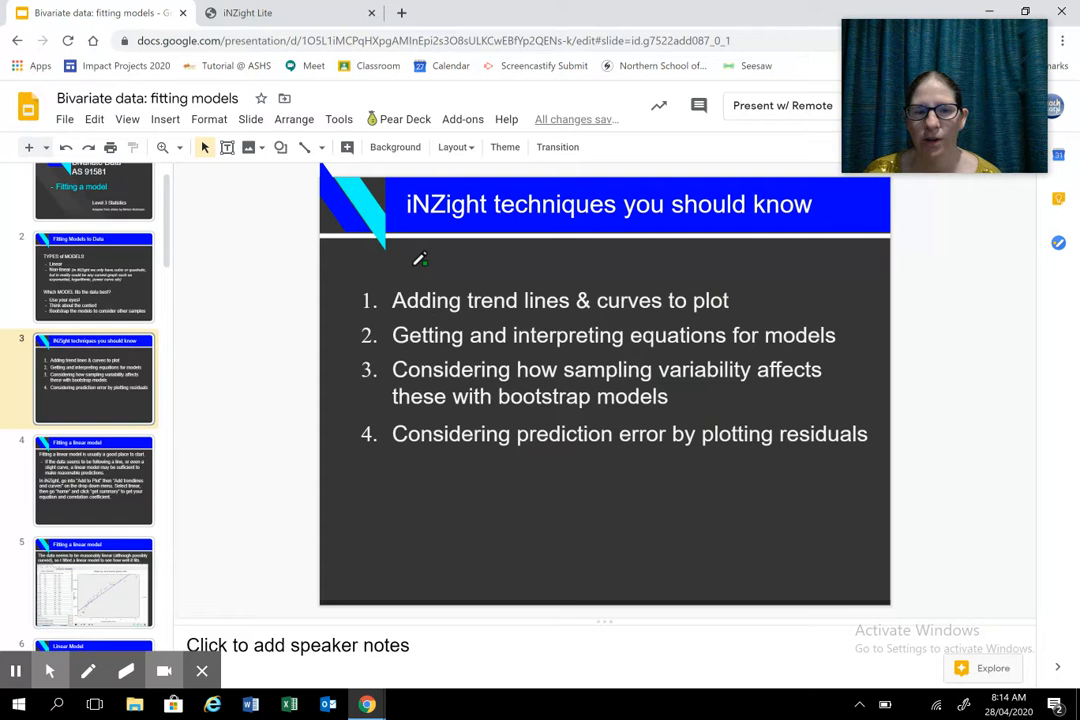